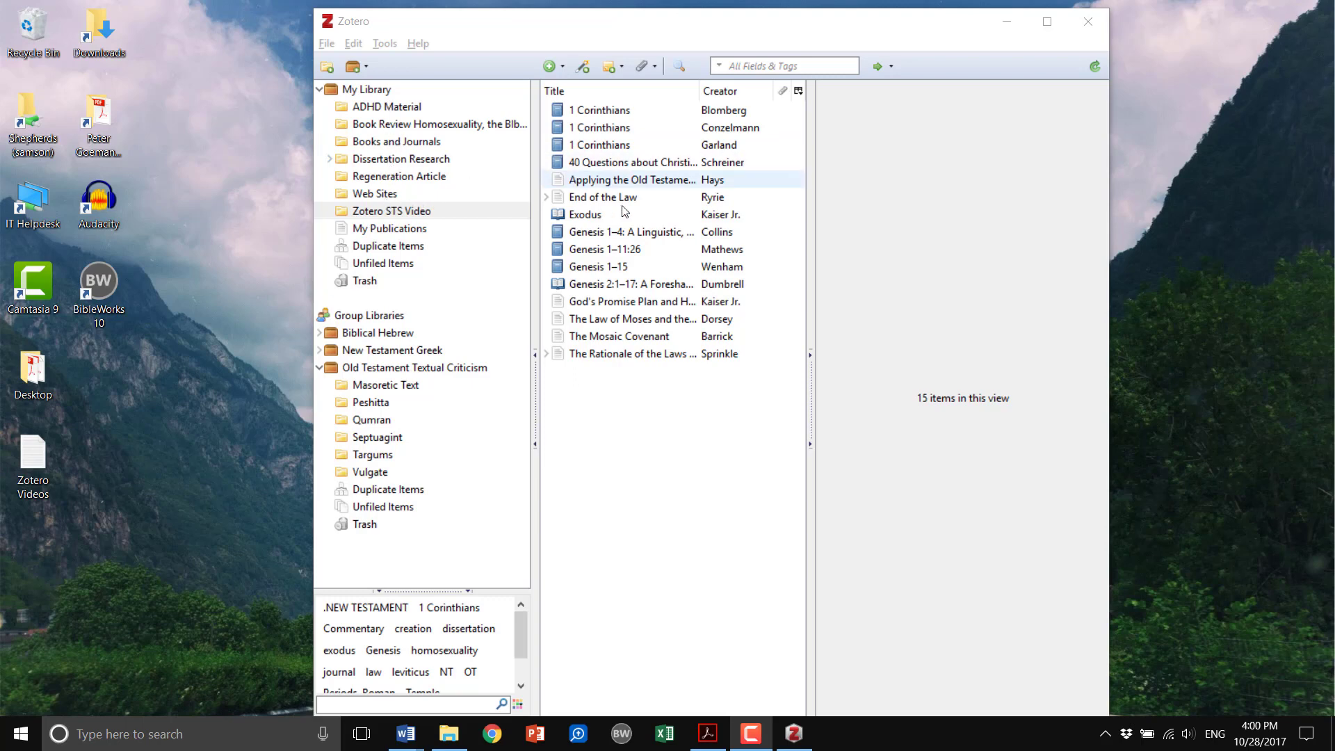
Glance at the Dissertation Research collection, then list the Zotero STS Video collection's 15 items
{"action": "left_click", "coordinate": [370, 214]}
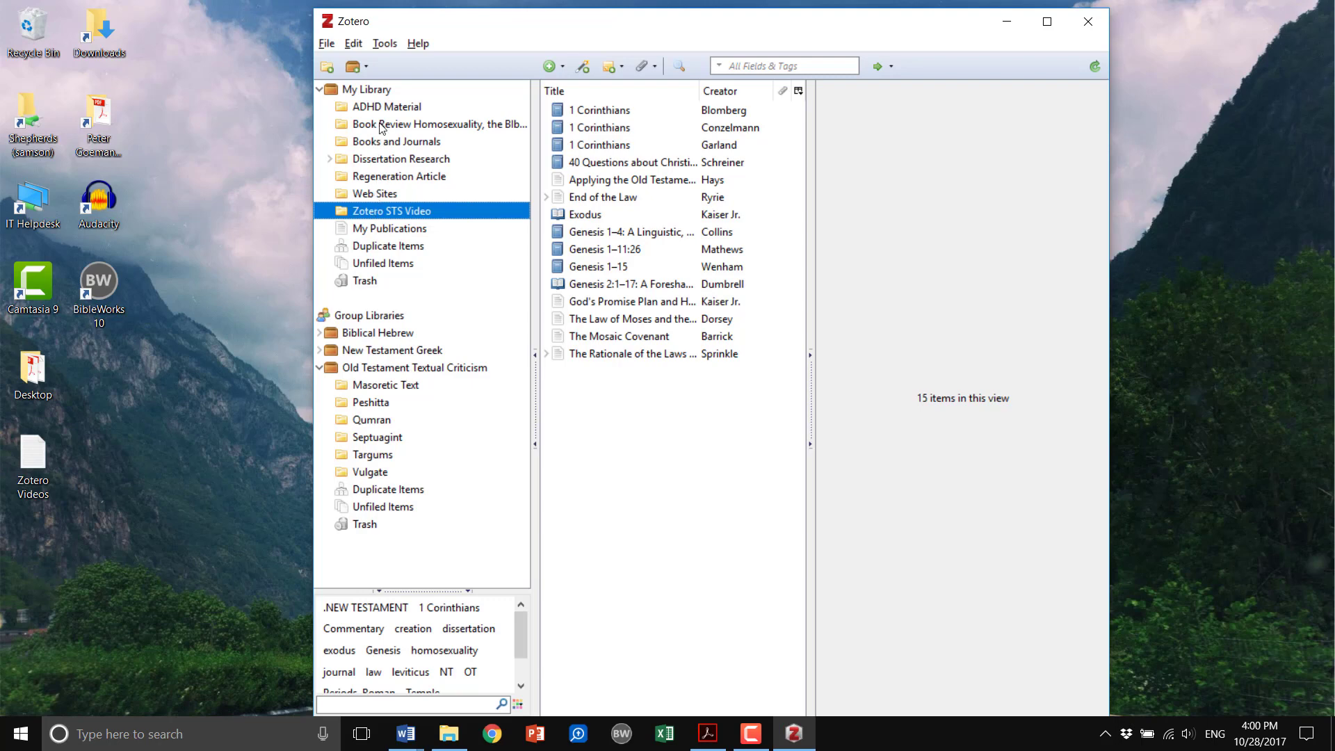
{"action": "left_click", "coordinate": [377, 161]}
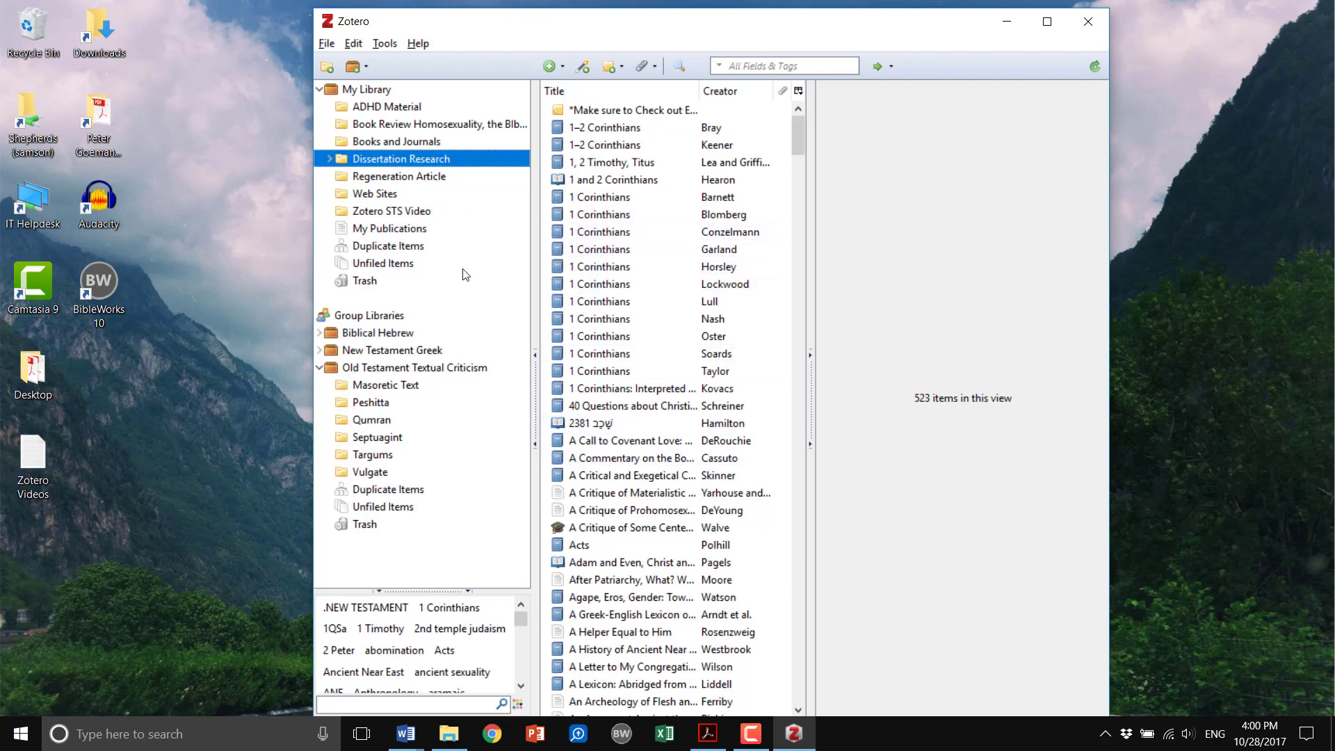
{"action": "left_click", "coordinate": [391, 213]}
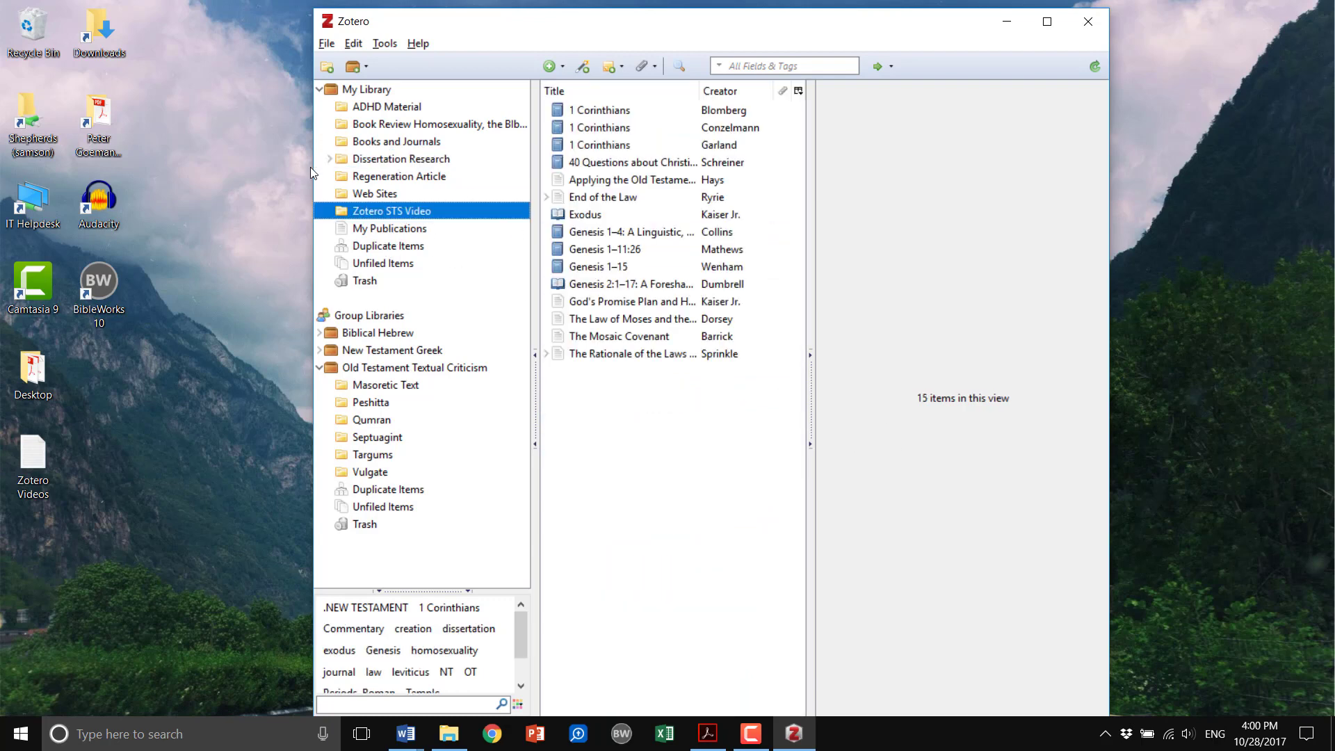
After viewing 40 Questions about Christians and Biblical Law, select all 15 items and bring up their context menu
{"action": "left_click", "coordinate": [616, 166]}
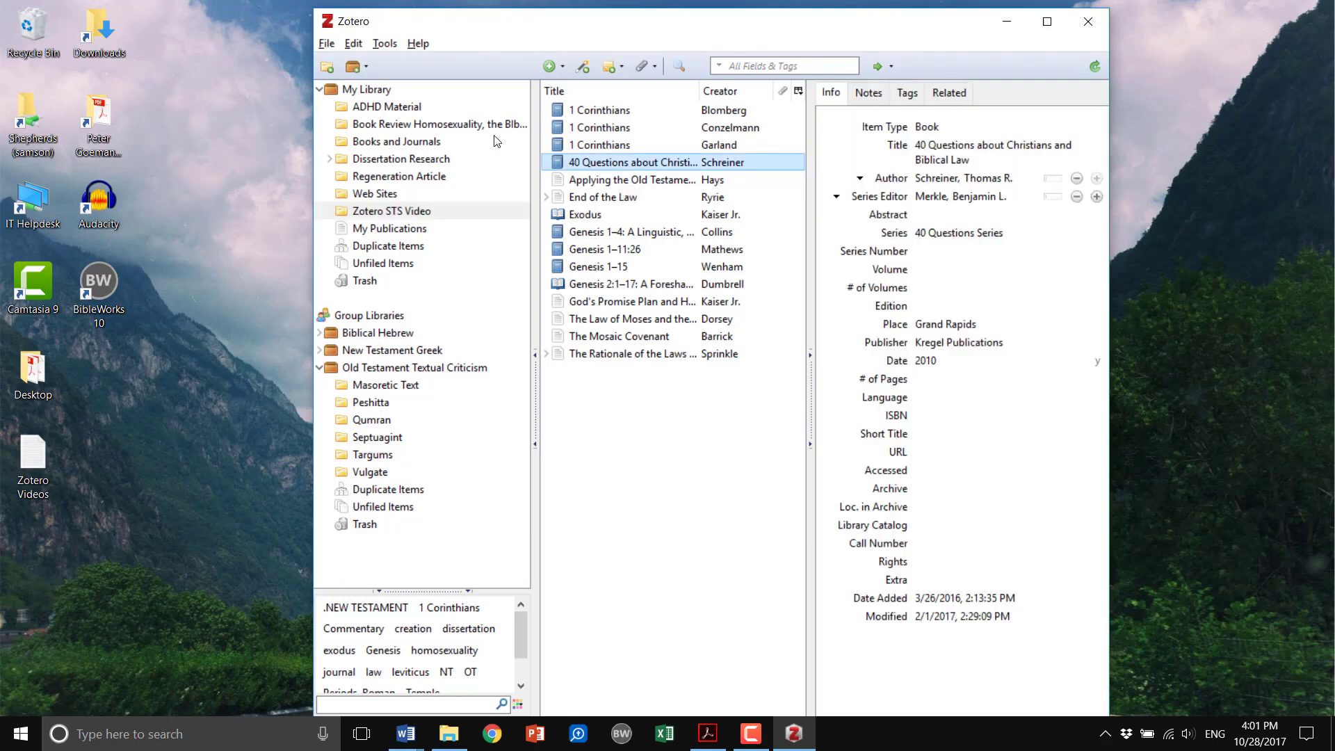
{"action": "key", "text": "ctrl+a"}
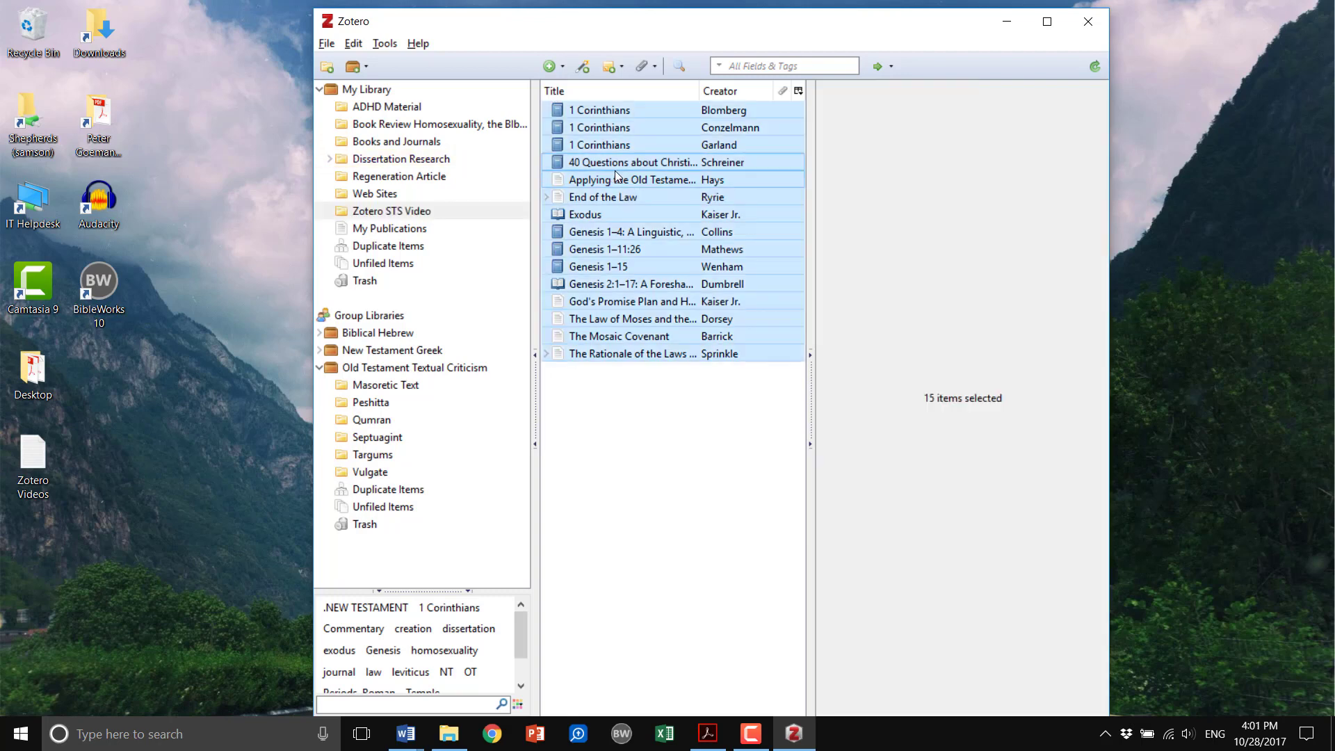
{"action": "right_click", "coordinate": [645, 145]}
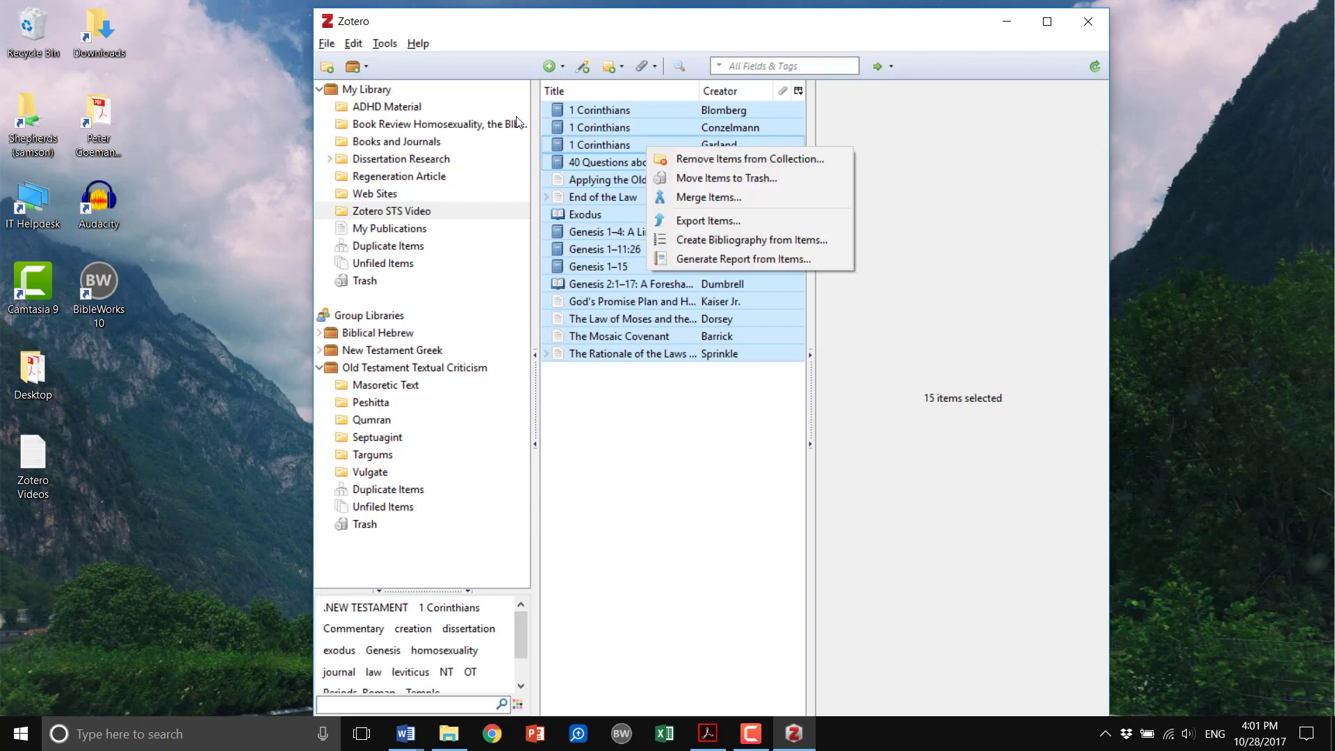
Copy a Society of Biblical Literature 2nd edition (full note) bibliography of the items to the clipboard
{"action": "left_click", "coordinate": [719, 244]}
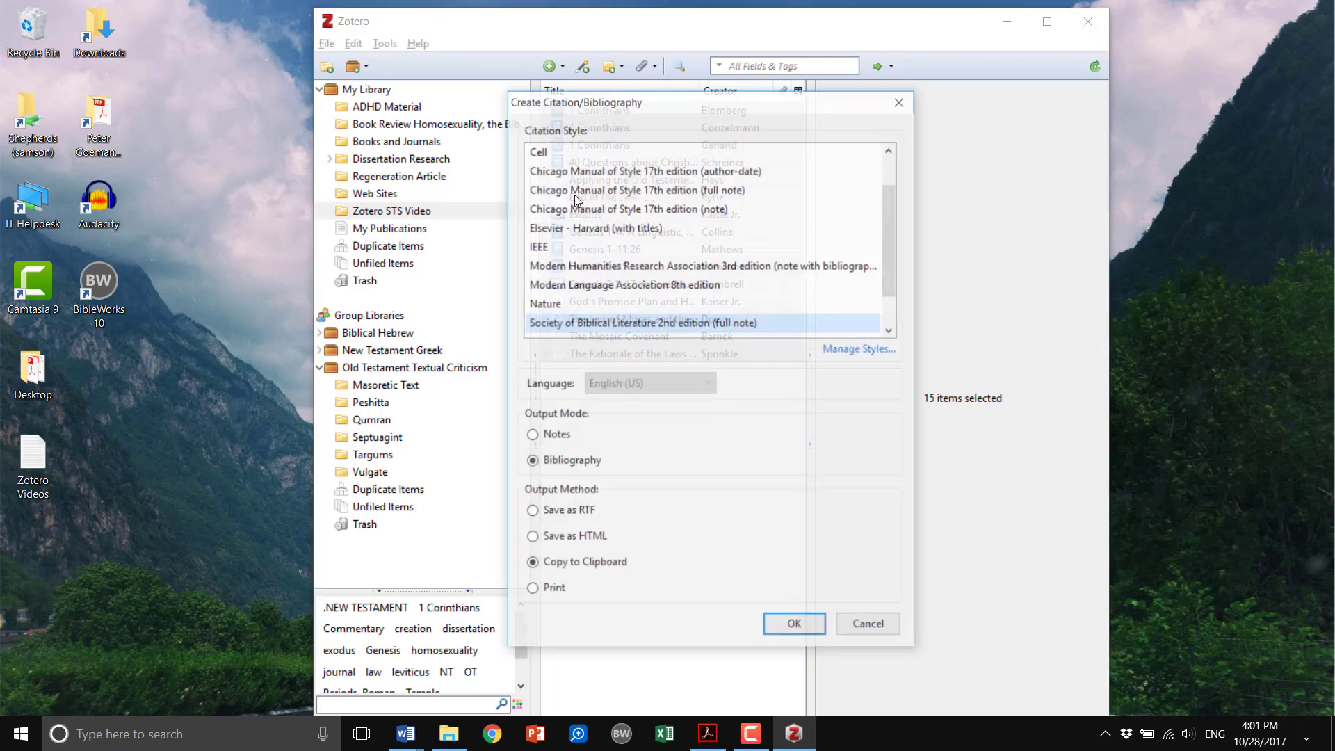
{"action": "scroll", "coordinate": [721, 228], "scroll_direction": "down", "scroll_amount": 1}
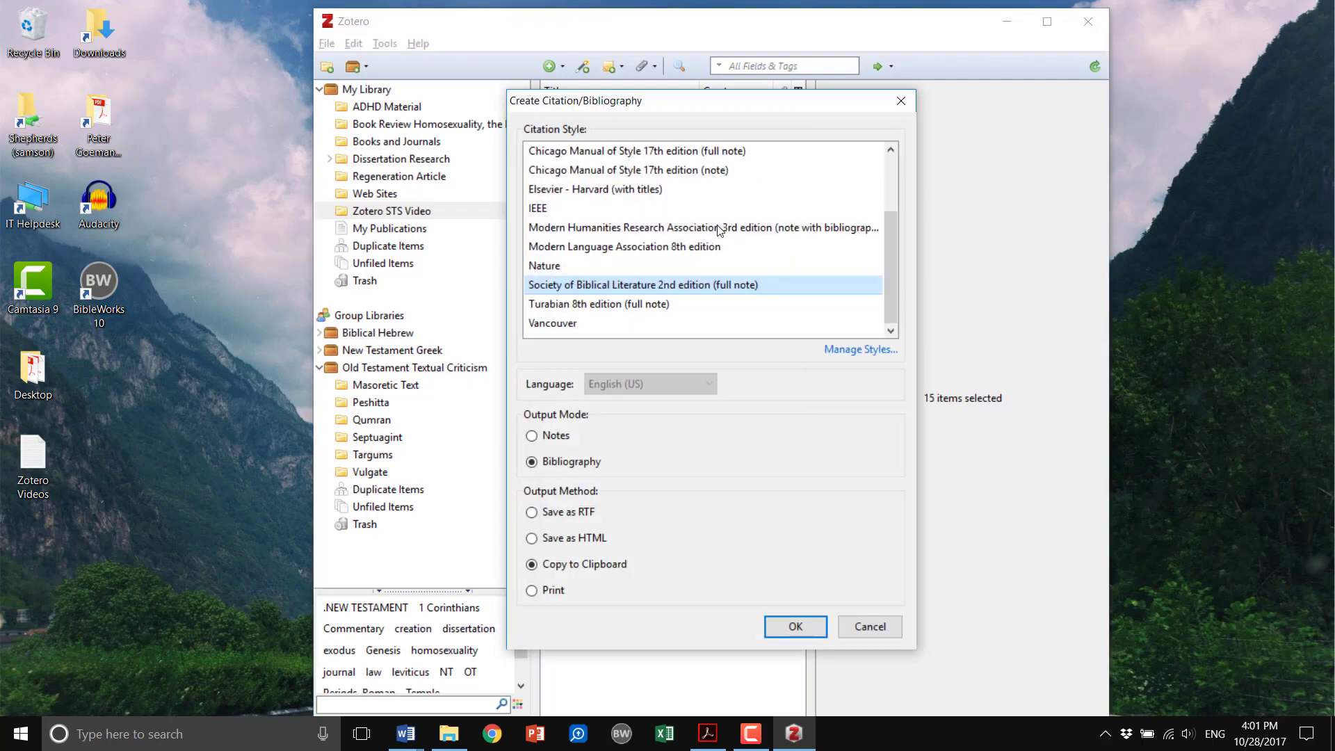
{"action": "scroll", "coordinate": [730, 226], "scroll_direction": "up", "scroll_amount": 2}
{"action": "key", "text": "s"}
{"action": "left_click", "coordinate": [796, 626]}
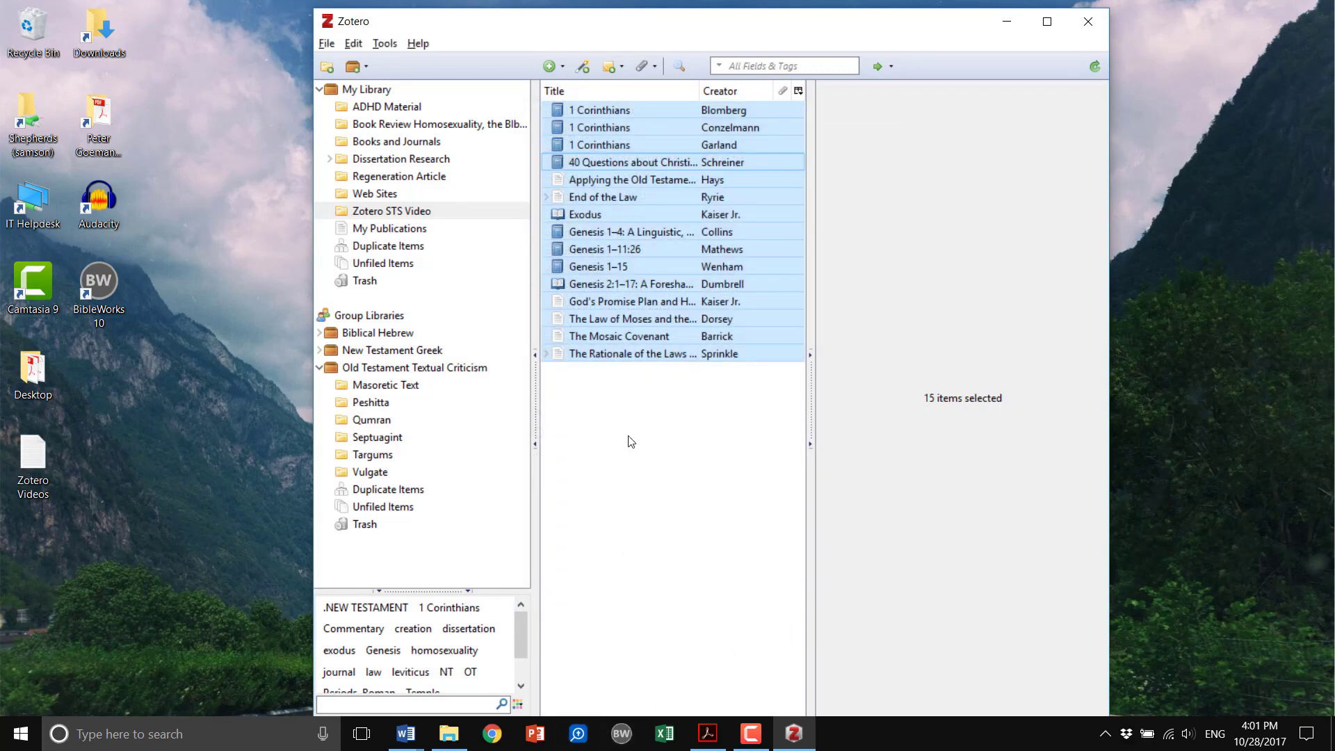
In Word's blank Document1, add a centred 'Bibliography' heading followed by a new line
{"action": "left_click", "coordinate": [417, 746]}
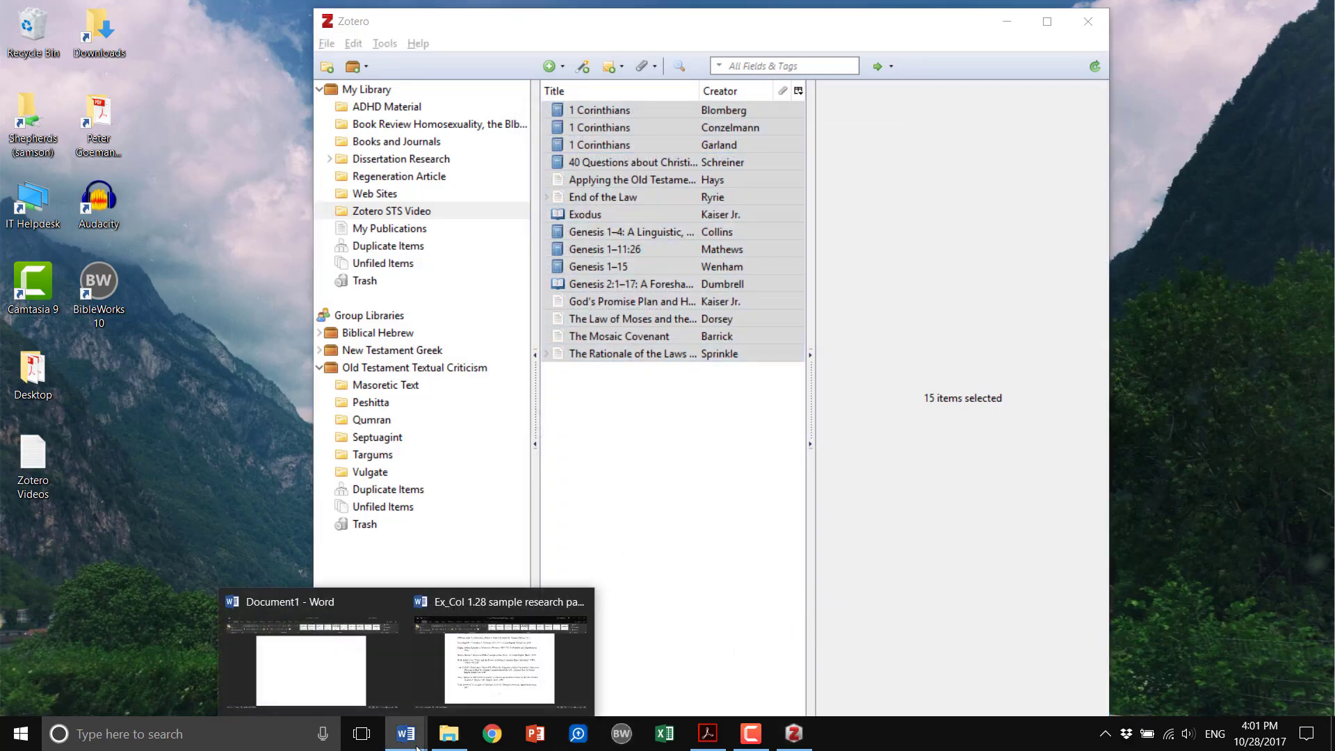
{"action": "left_click", "coordinate": [281, 673]}
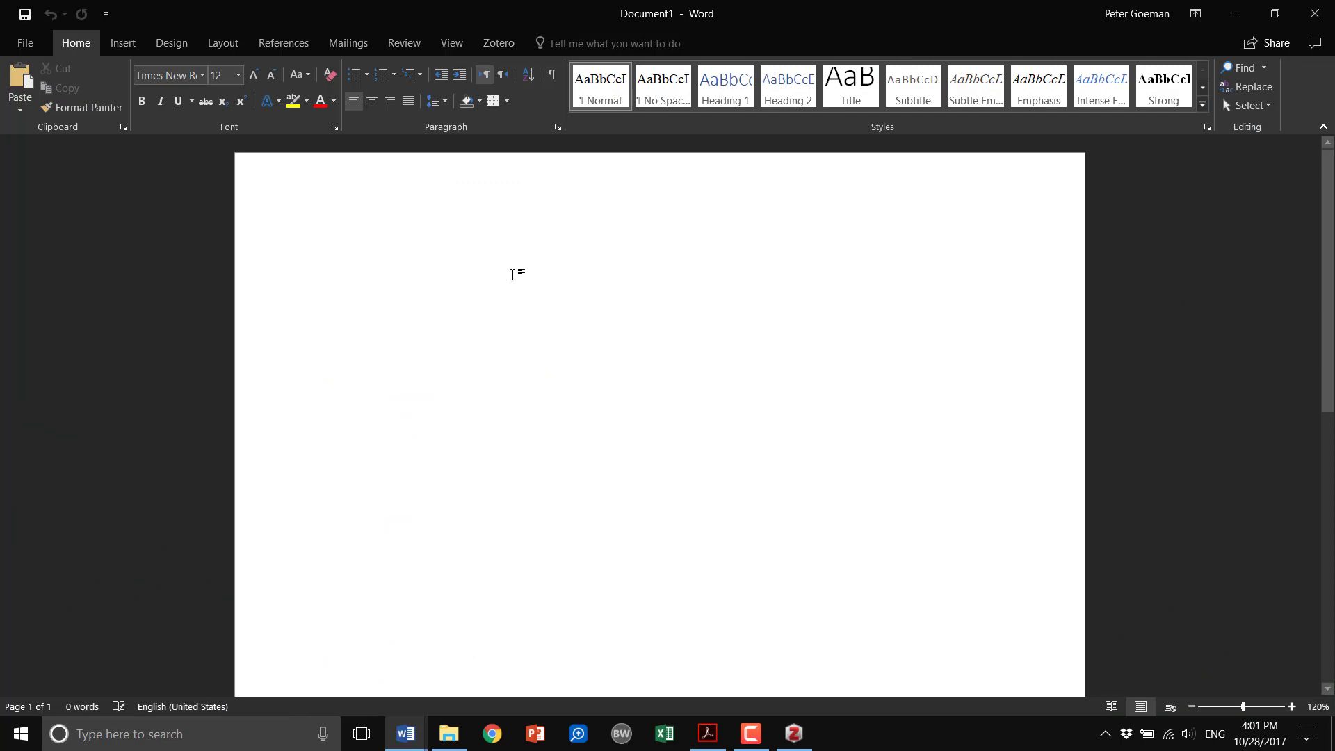
{"action": "key", "text": "ctrl+e"}
{"action": "type", "text": "Bibliograp"}
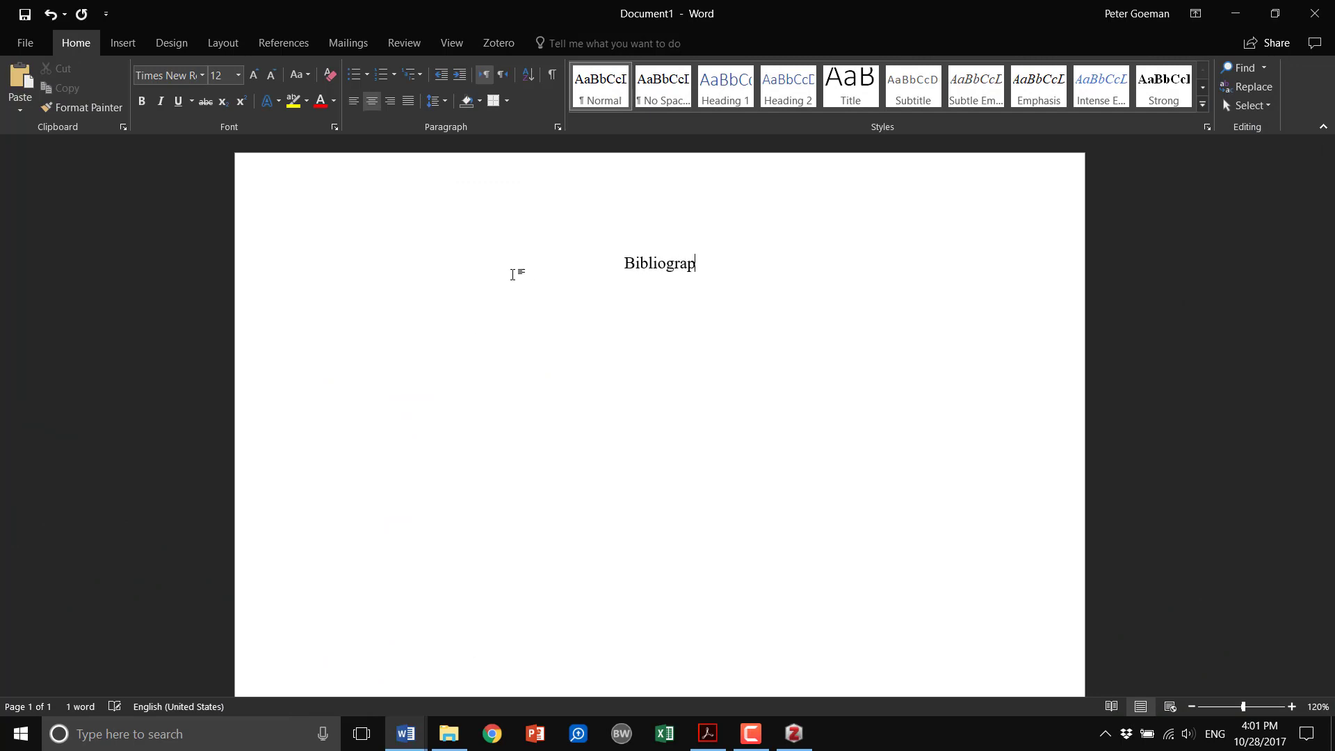
{"action": "type", "text": "hy"}
{"action": "key", "text": "Return"}
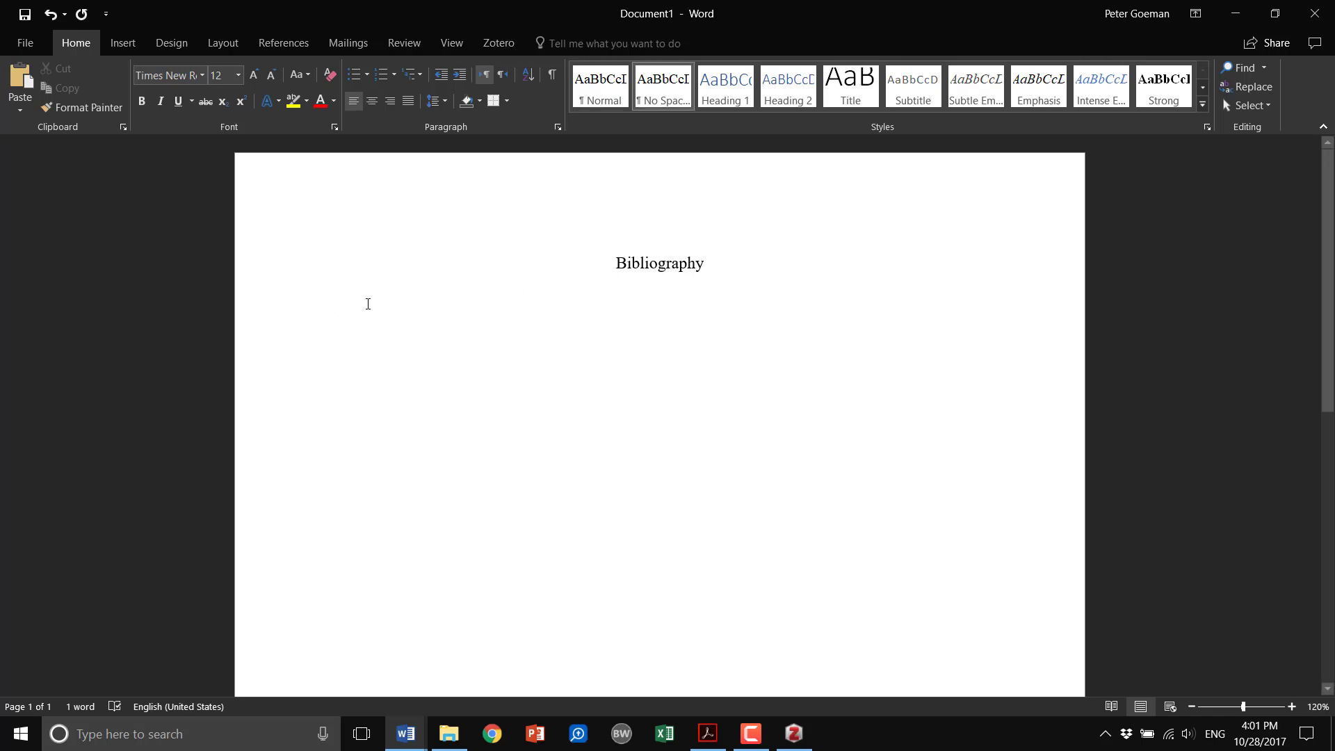
Bring up paste choices on the empty line, then dismiss them without pasting
{"action": "right_click", "coordinate": [368, 304]}
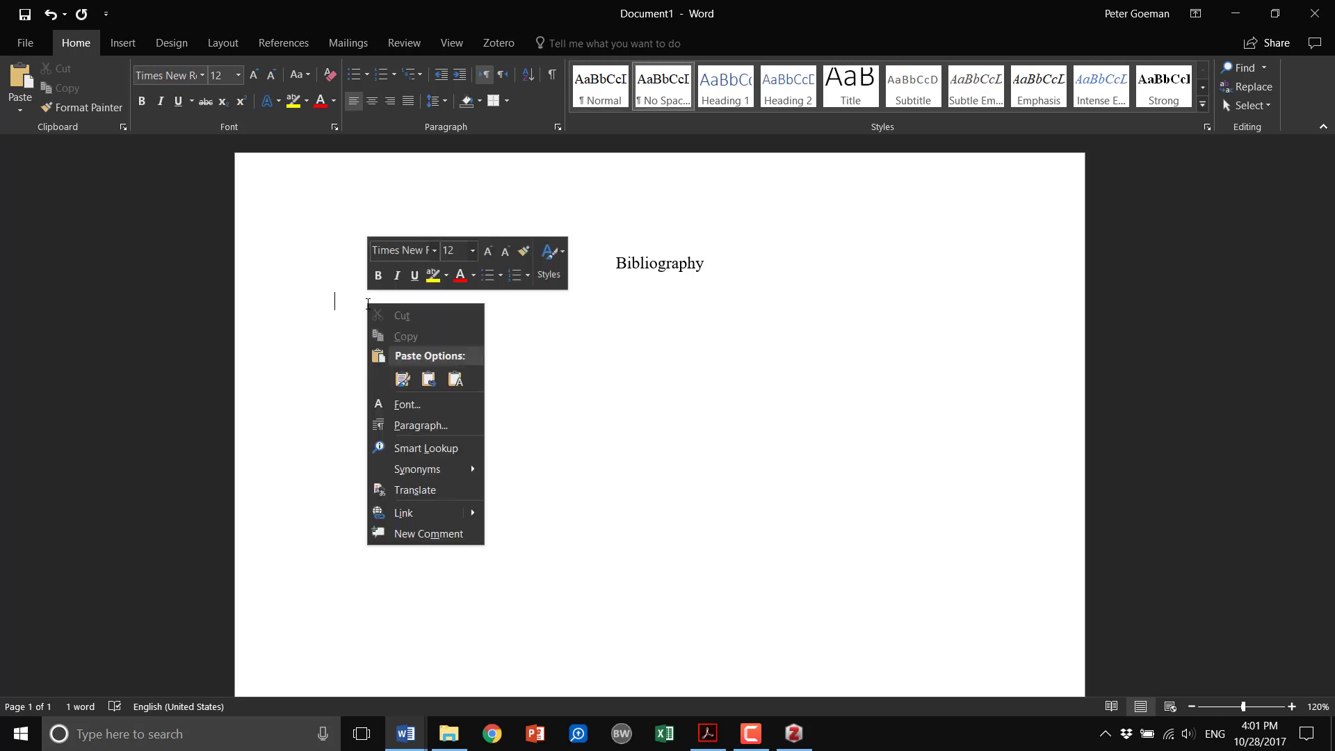
{"action": "left_click", "coordinate": [455, 380]}
{"action": "left_click", "coordinate": [343, 304]}
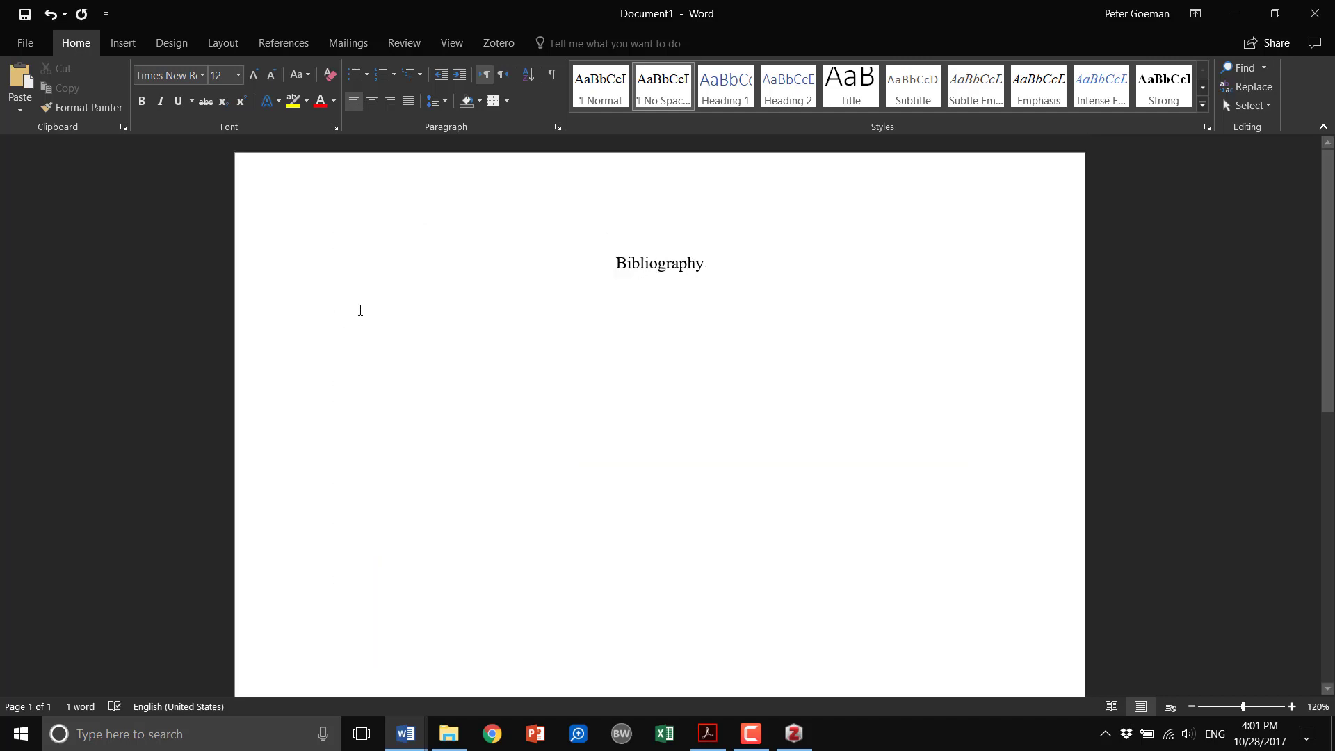
Paste the 15 SBL entries with Keep Source Formatting and snap Word to the left half
{"action": "type", "text": "Barrick, William D. \"The Mosaic Covenant.\" MSJ 10.2 (1999): 213–32. Blomberg, Craig L. 1 Corinthians. NIVAC. Grand Rapids: Zondervan, 1994. Collins, C. John. Genesis 1–4: A Linguistic, Literary, and Theological Commentary. Phillipsburg, NJ: P & R Publishing, 2006. Conzelmann, Hans. 1 Corinthians. Hermeneia. Philadelphia: Fortress Press, 1975. Dorsey, David A. \"The Law of Moses and the Christian: A Compromise.\" JETS 34.3 (1991): 321–34. Dumbrell, W. J. \"Genesis 2:1–17: A Foreshadowing of the New Creation.\" Pages 53–65 in Biblical Theology: Retrospect & Prospect. Edited by Scott J. Hafemann. Downers Grove, IL: InterVarsity, 2002. Garland, David E. 1 Corinthians. BECNT. Grand Rapids, Mich.: Baker Academic, 2003. Hays, J. Daniel. \"Applying the Old Testament Law Today.\" BSac 158 (2001): 21–35. Kaiser Jr., Walter. \"Exodus.\" Pages 333–562 in The Expositor’s Bible Commentary. Edited by Tremper Longman III and David E. Garland. Vol. 1. 13 vols. Revised edition. Grand Rapids: Zondervan, 2008. ———. \"God’s Promise Plan and His Gracious Law.\" JETS 33.3 (1990): 289–302. Mathews, Kenneth A. Genesis 1–11:26. NAC 1A. Nashville: Broadman & Holman, 1996. Ryrie, Charles C. \"End of the Law.\" BSac 124 (1967): 239–47. Schreiner, Thomas R. 40 Questions about Christians and Biblical Law. 40 Questions Series. Grand Rapids: Kregel Publications, 2010. Sprinkle, Joe M. \"The Rationale of the Laws of Clean and Unclean in the Old Testament.\" JETS 43.4 (2000): 637–57. Wenham, Gordon J. Genesis 1–15. WBC. Waco, TX: Word, 1987."}
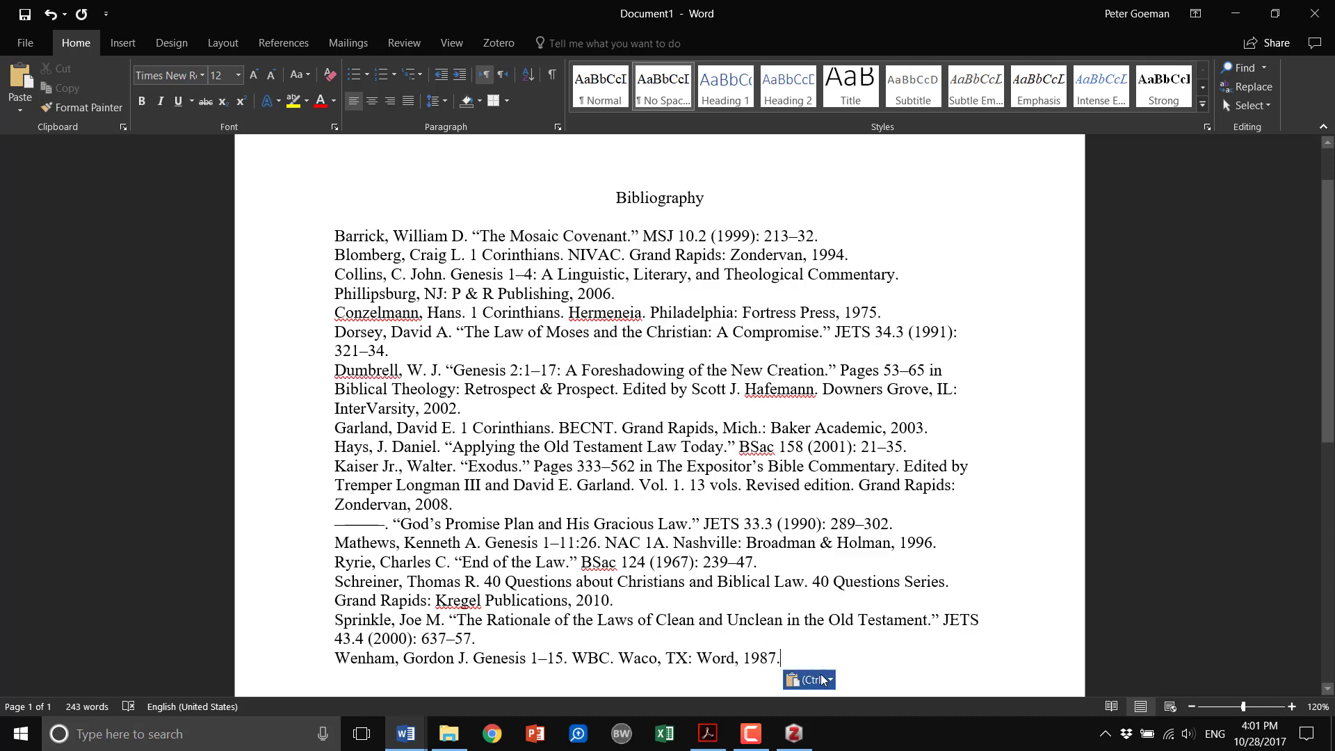
{"action": "left_click", "coordinate": [823, 680]}
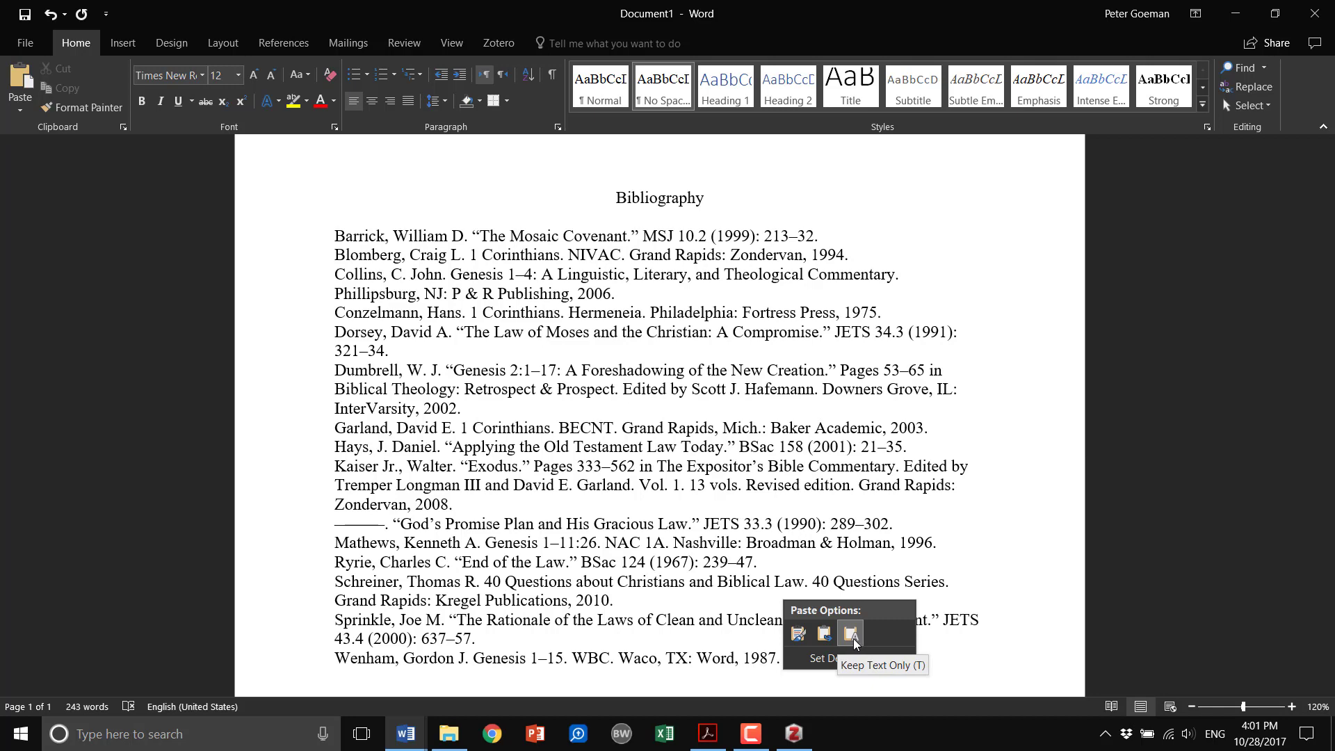
{"action": "left_click", "coordinate": [799, 634]}
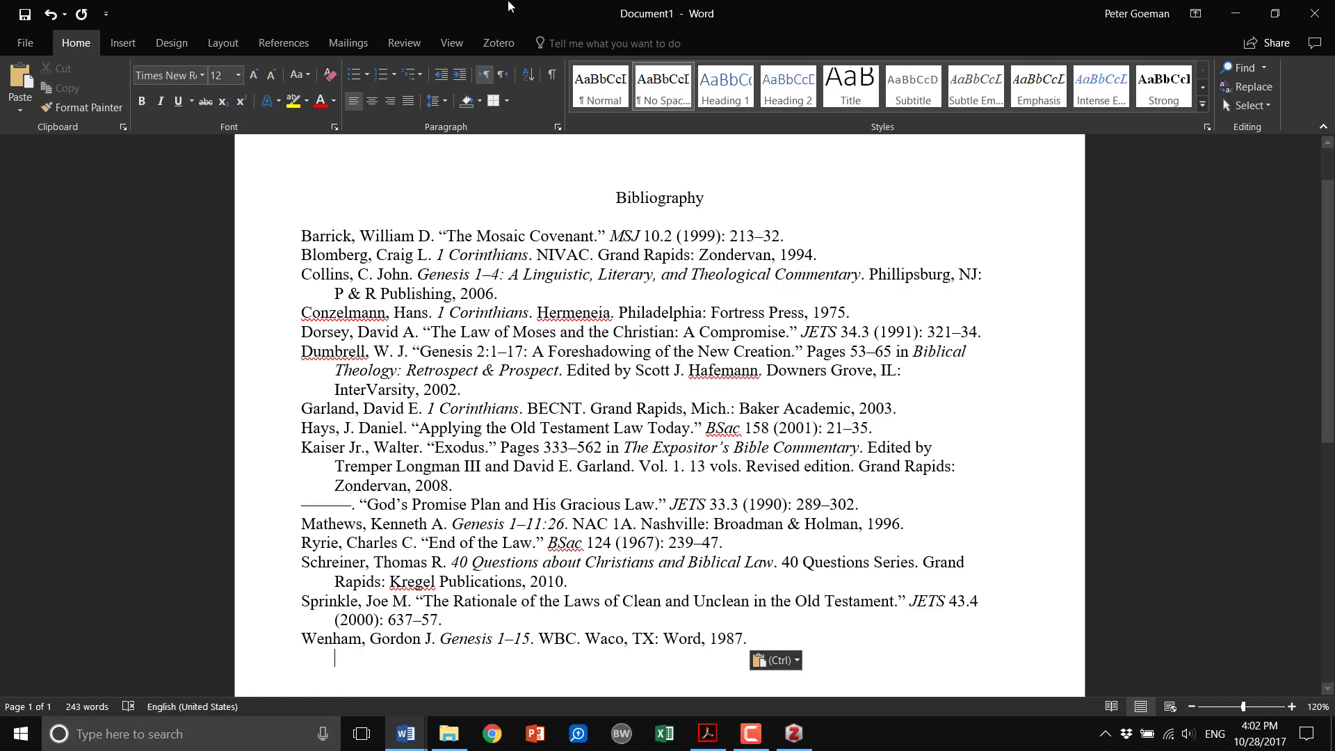
{"action": "key", "text": "super+Left"}
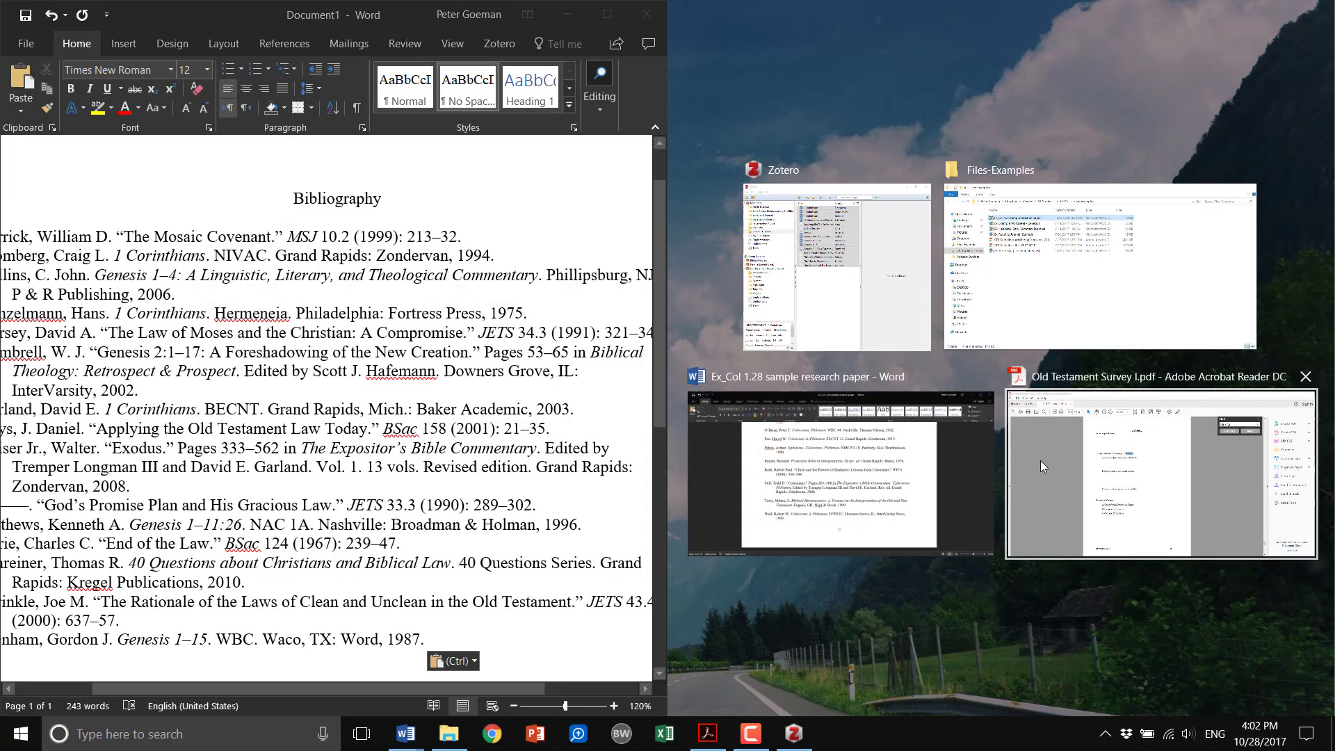
Place the Ex_Col sample paper on the right, showing its BIBLIOGRAPHY page, both scrolled fully left
{"action": "left_click", "coordinate": [860, 438]}
{"action": "scroll", "coordinate": [859, 436], "scroll_direction": "up", "scroll_amount": 15}
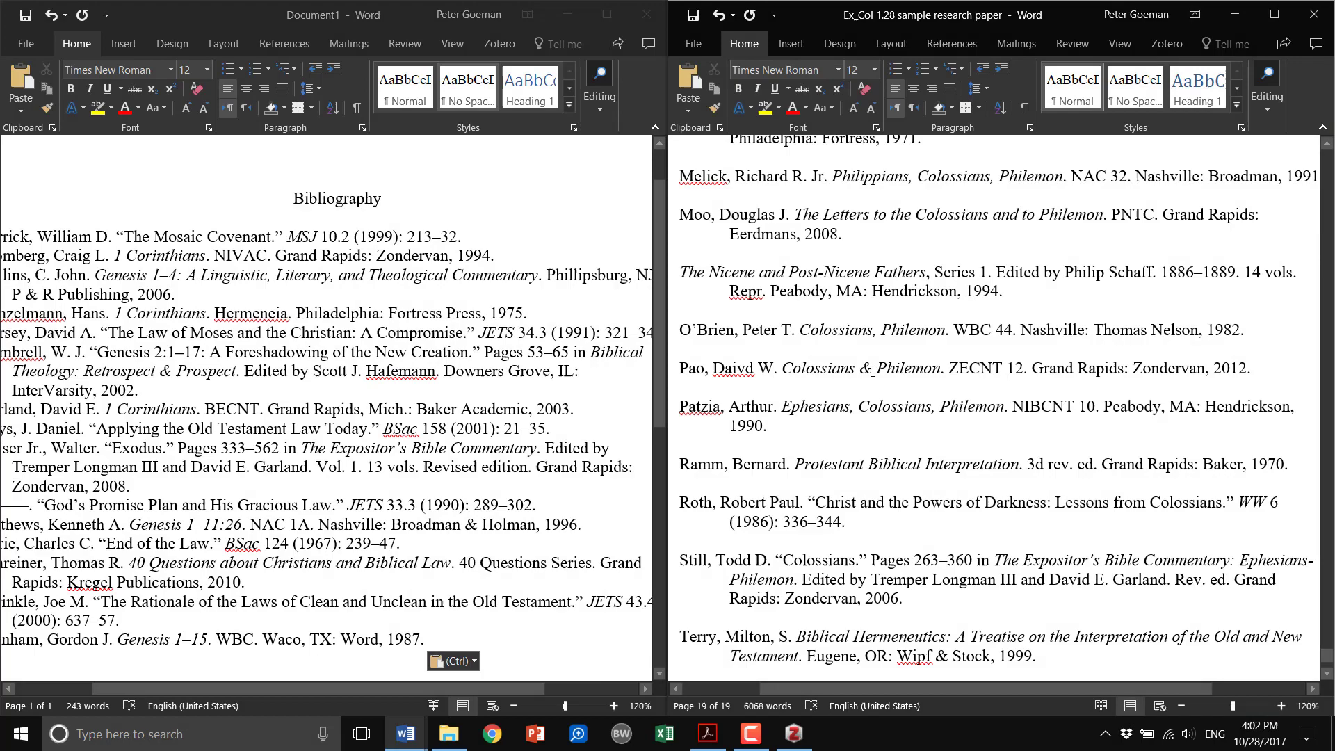
{"action": "scroll", "coordinate": [878, 399], "scroll_direction": "up", "scroll_amount": 15}
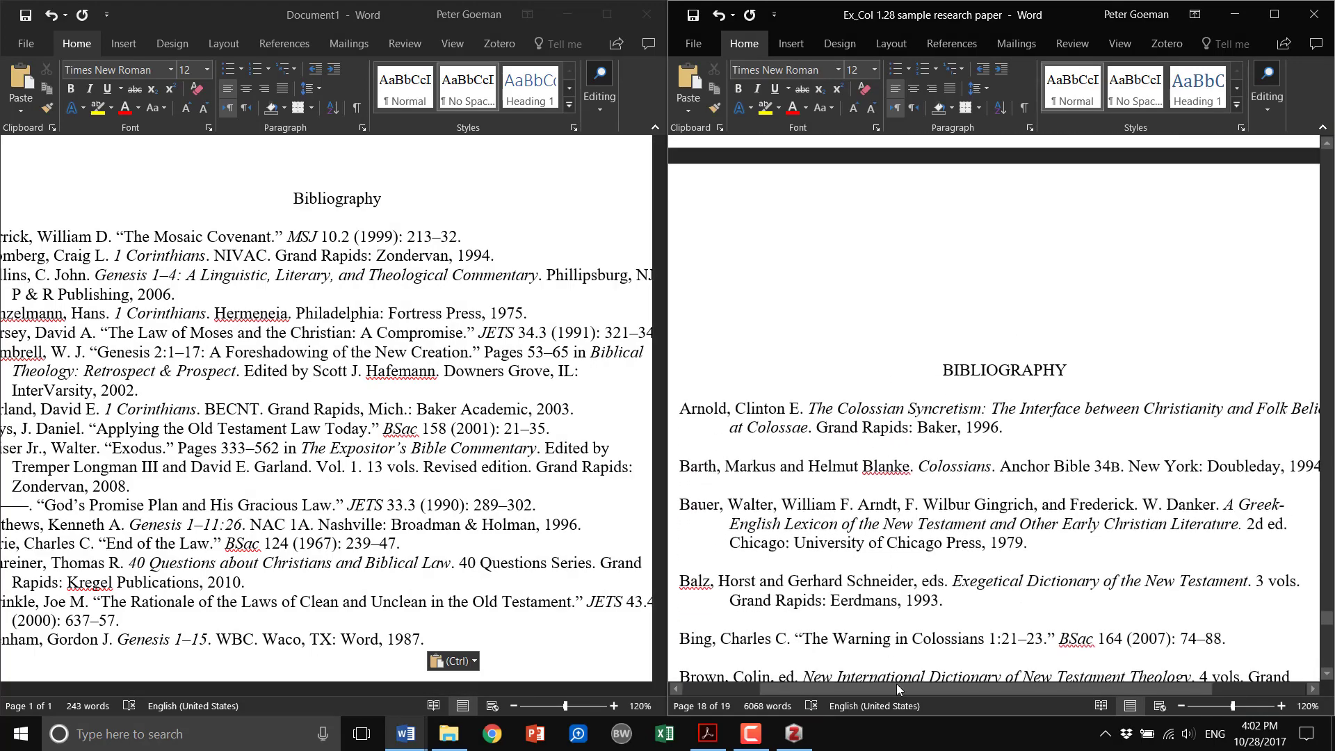
{"action": "mouse_move", "coordinate": [895, 687]}
{"action": "left_mouse_down"}
{"action": "mouse_move", "coordinate": [828, 687]}
{"action": "mouse_move", "coordinate": [890, 694]}
{"action": "left_mouse_up"}
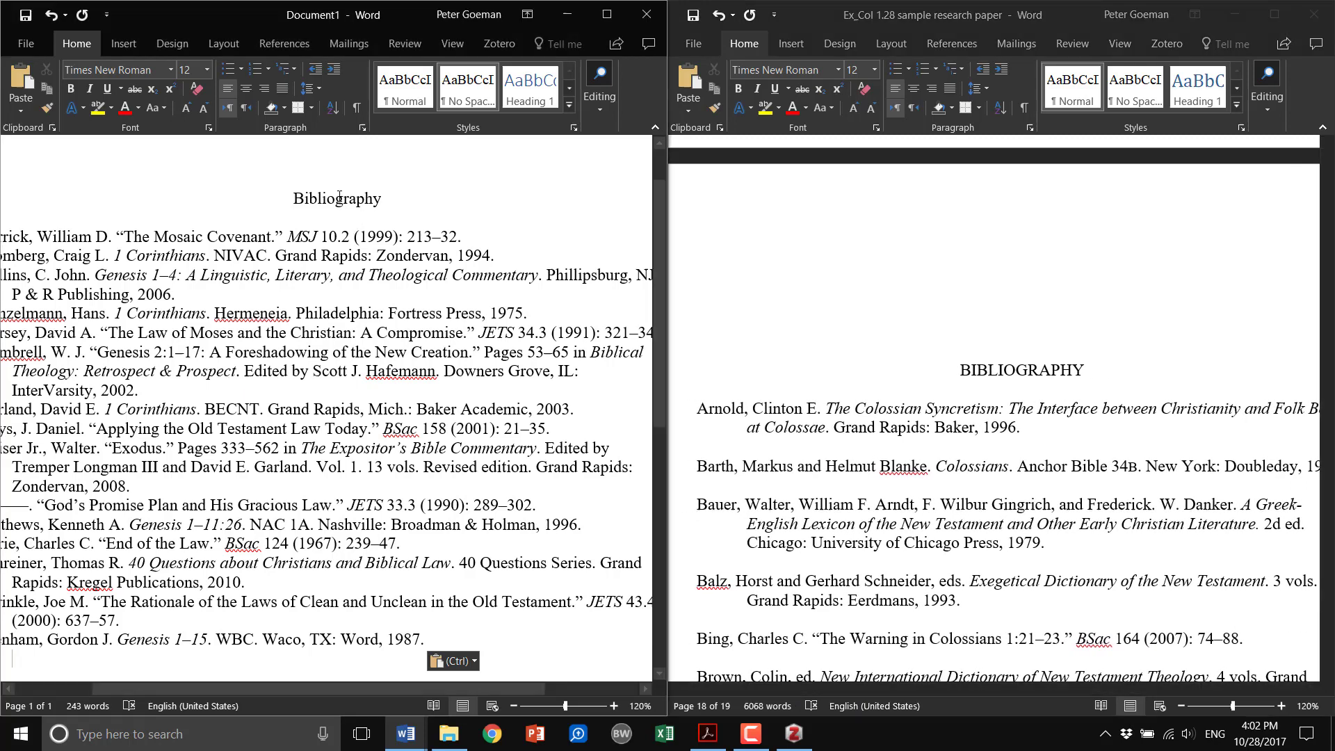
{"action": "left_click_drag", "start_coordinate": [381, 690], "coordinate": [255, 689]}
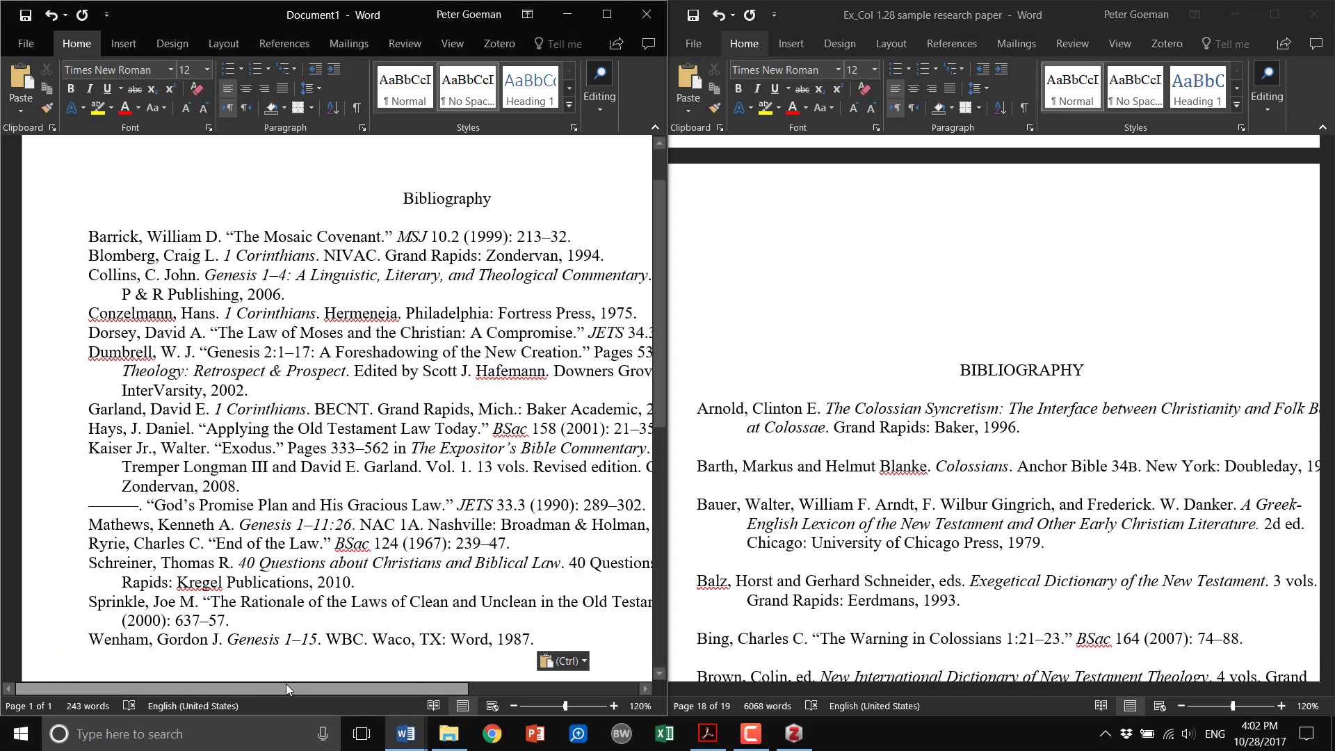
Insert a blank line above each entry from Blomberg down through Mathews, Ryrie, Schreiner, Sprinkle and Wenham
{"action": "left_click", "coordinate": [76, 256]}
{"action": "left_click", "coordinate": [100, 260]}
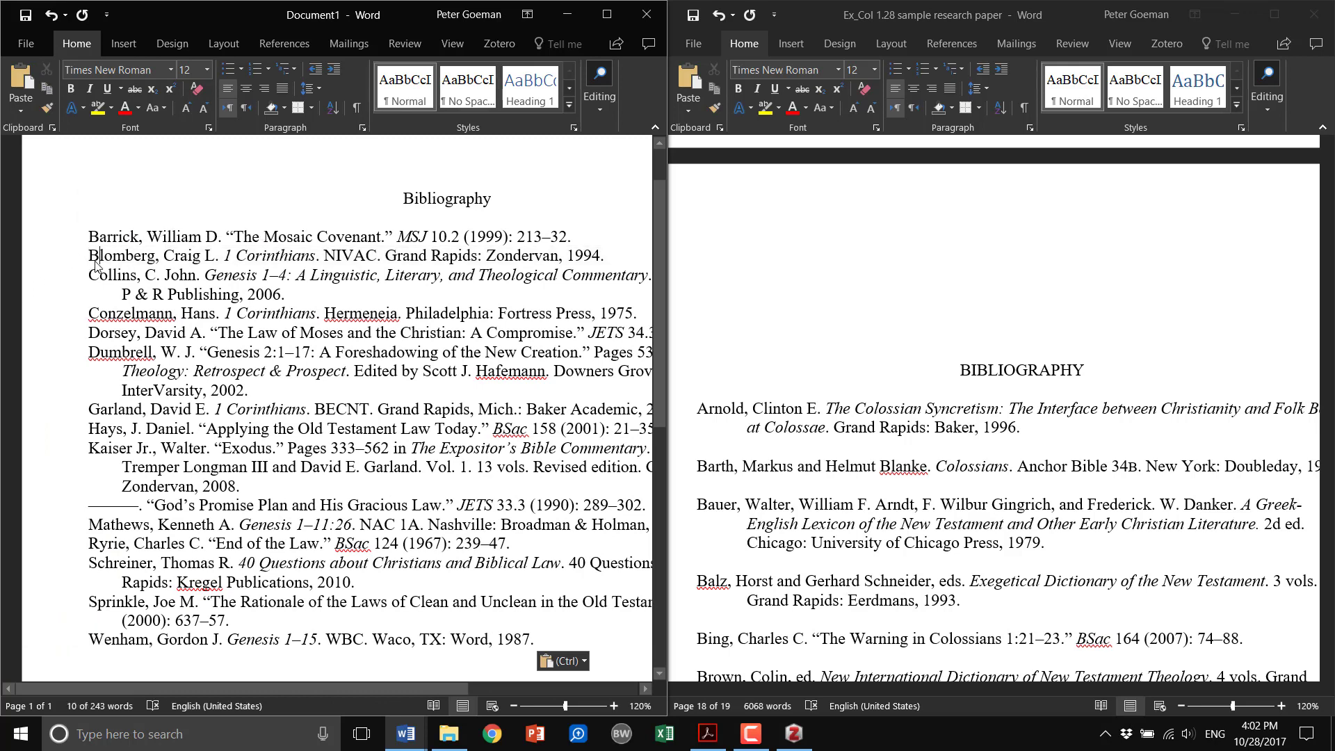
{"action": "key", "text": "Home"}
{"action": "key", "text": "Return"}
{"action": "key", "text": "Down"}
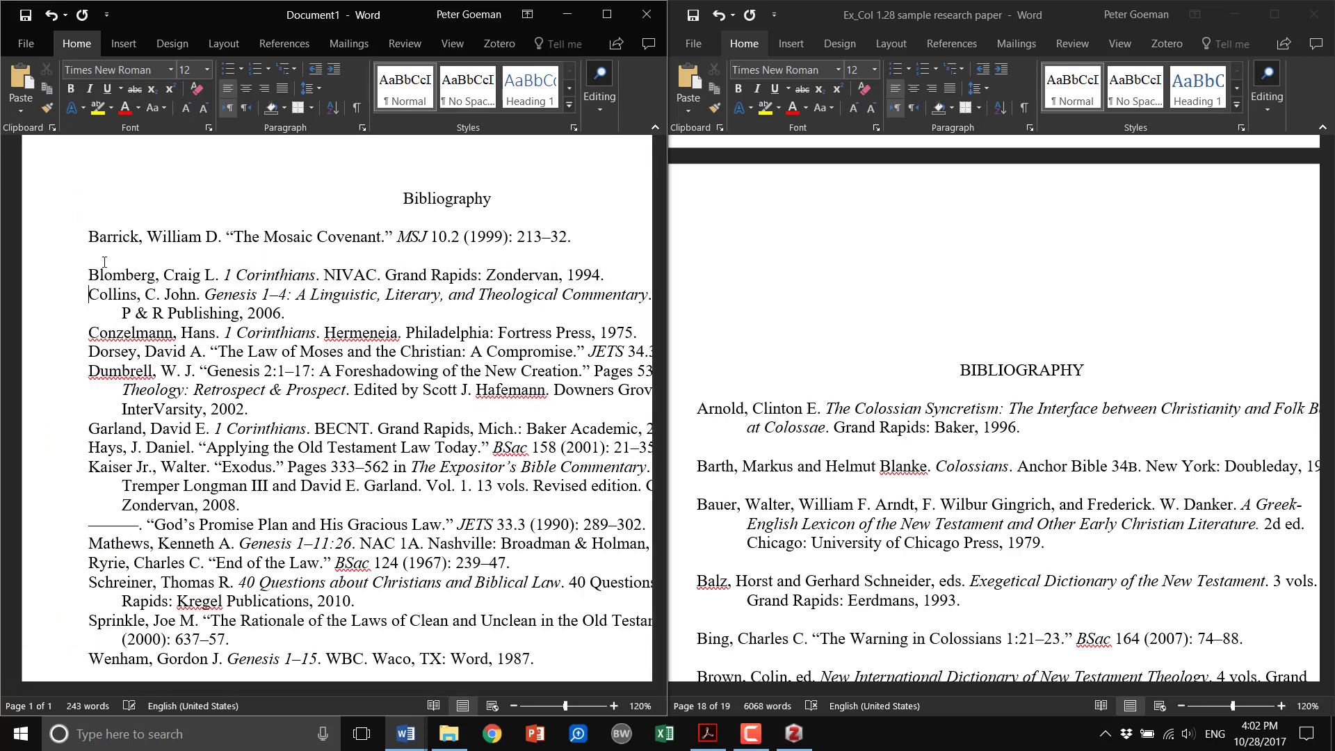
{"action": "key", "text": "Return"}
{"action": "key", "text": "Down"}
{"action": "key", "text": "Return"}
{"action": "key", "text": "Down"}
{"action": "key", "text": "Return"}
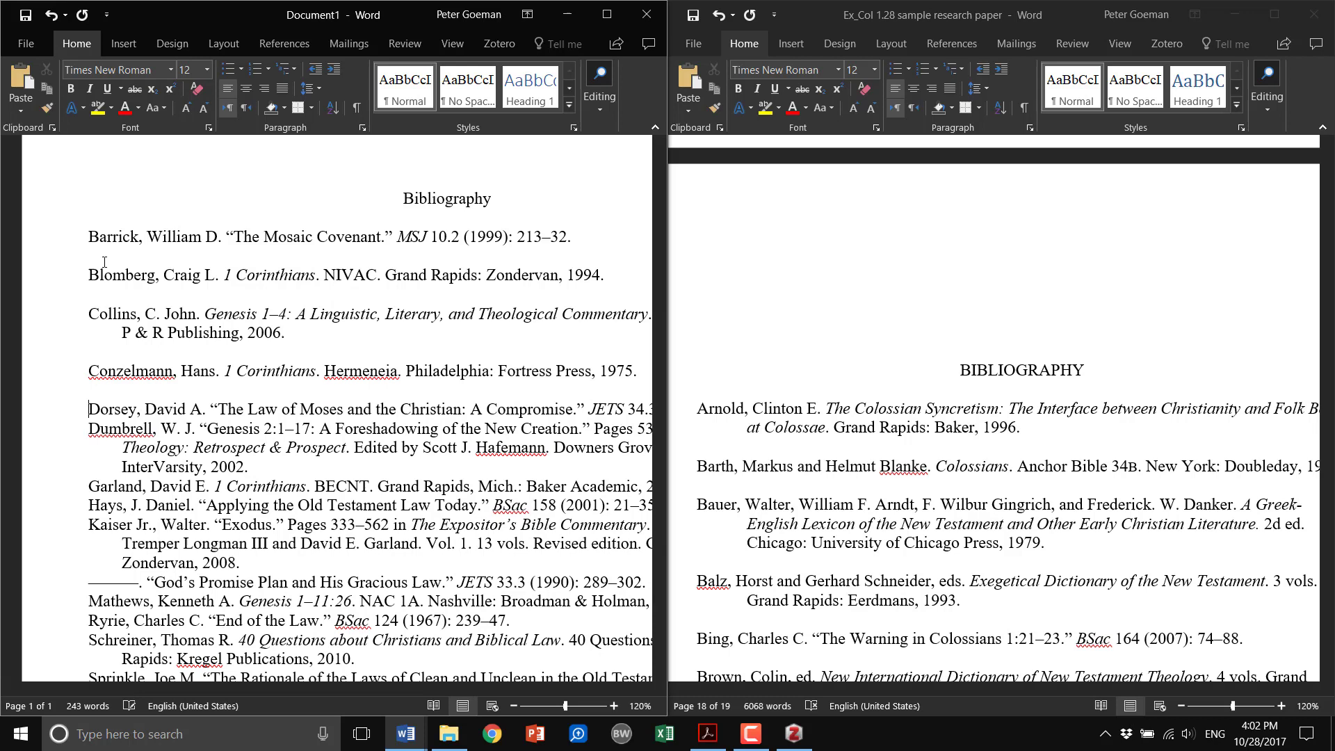
{"action": "key", "text": "Down"}
{"action": "key", "text": "Return"}
{"action": "key", "text": "Down"}
{"action": "key", "text": "Down"}
{"action": "key", "text": "Down"}
{"action": "key", "text": "Return"}
{"action": "key", "text": "Down"}
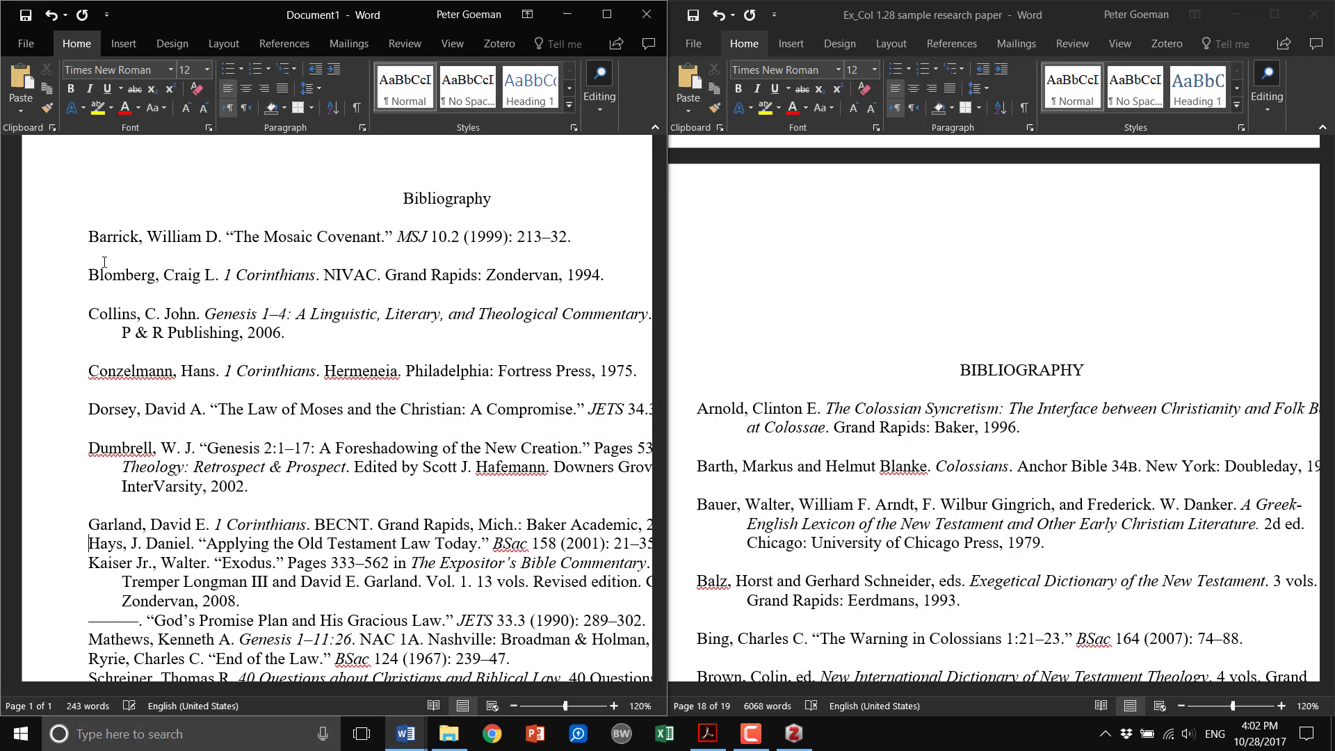
{"action": "key", "text": "Return"}
{"action": "key", "text": "Down"}
{"action": "key", "text": "Return"}
{"action": "key", "text": "Down"}
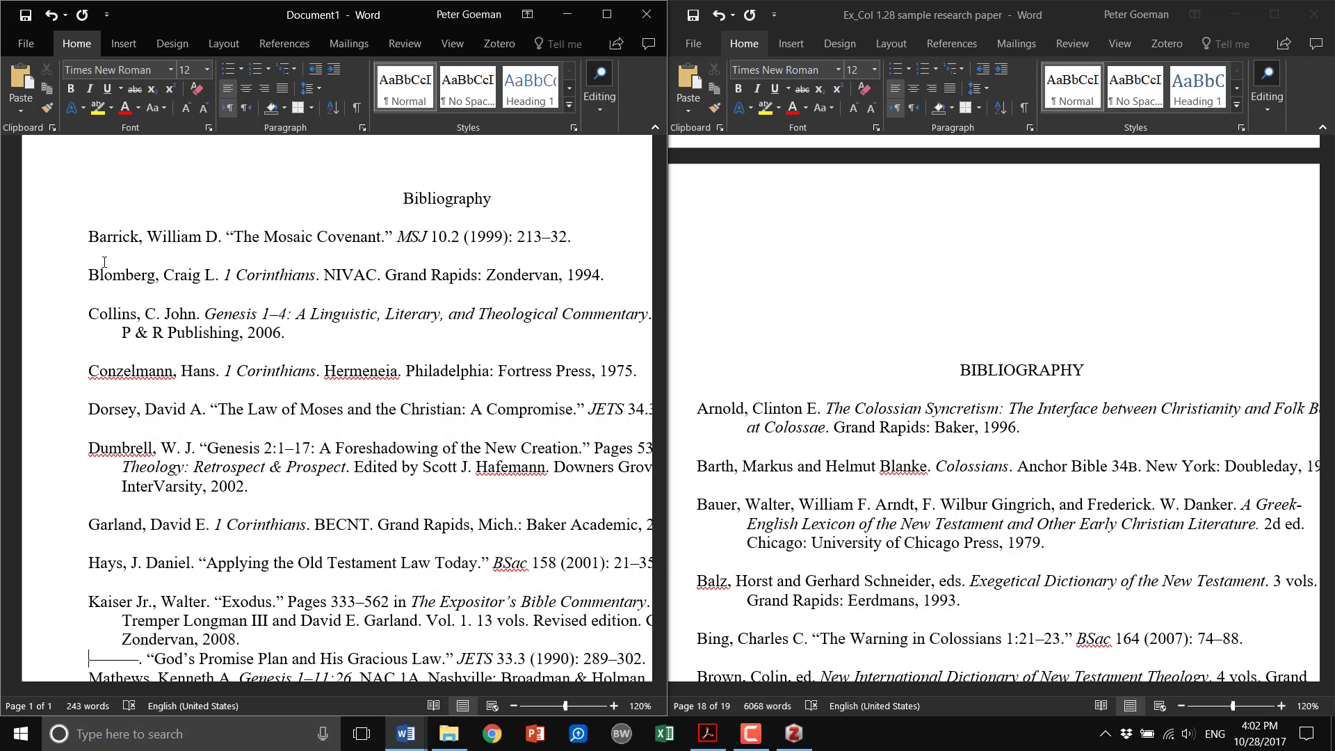
{"action": "key", "text": "Return"}
{"action": "key", "text": "Down"}
{"action": "key", "text": "Return"}
{"action": "key", "text": "Down"}
{"action": "key", "text": "Return"}
{"action": "key", "text": "Down"}
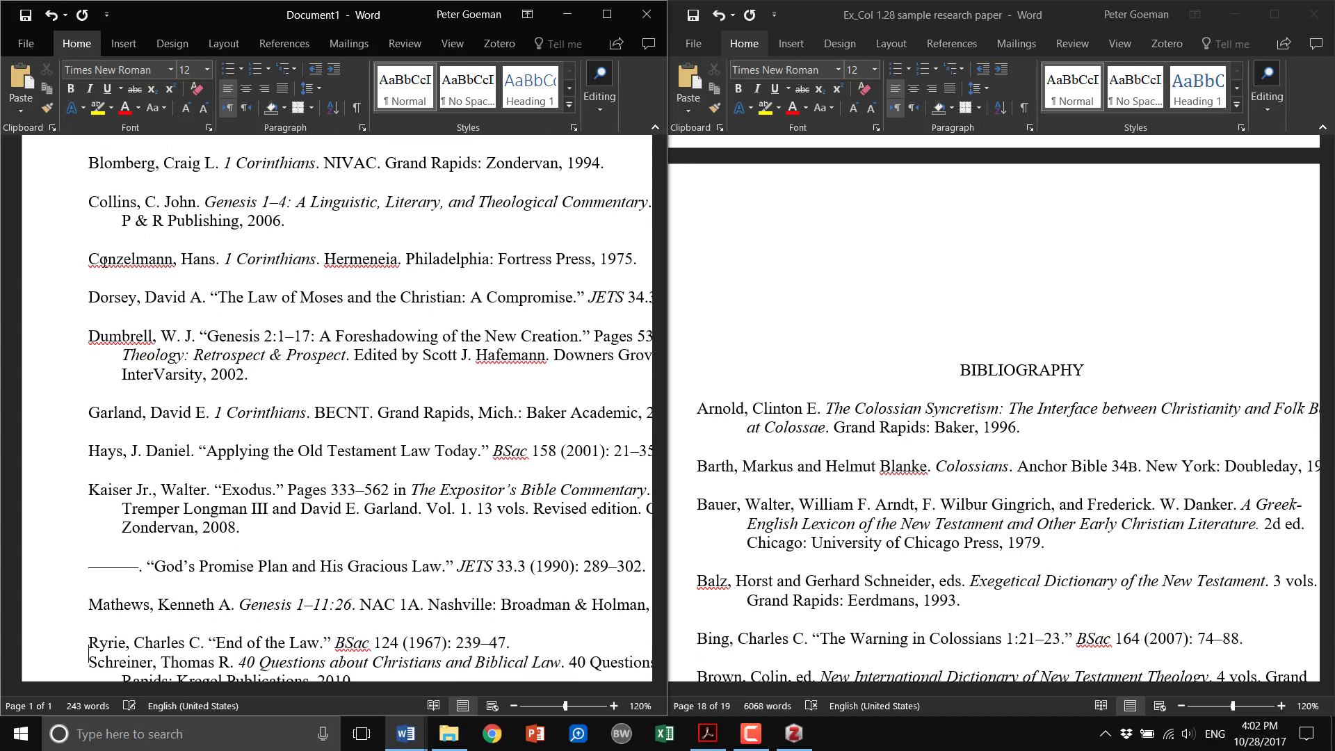
{"action": "key", "text": "Down"}
{"action": "key", "text": "Down"}
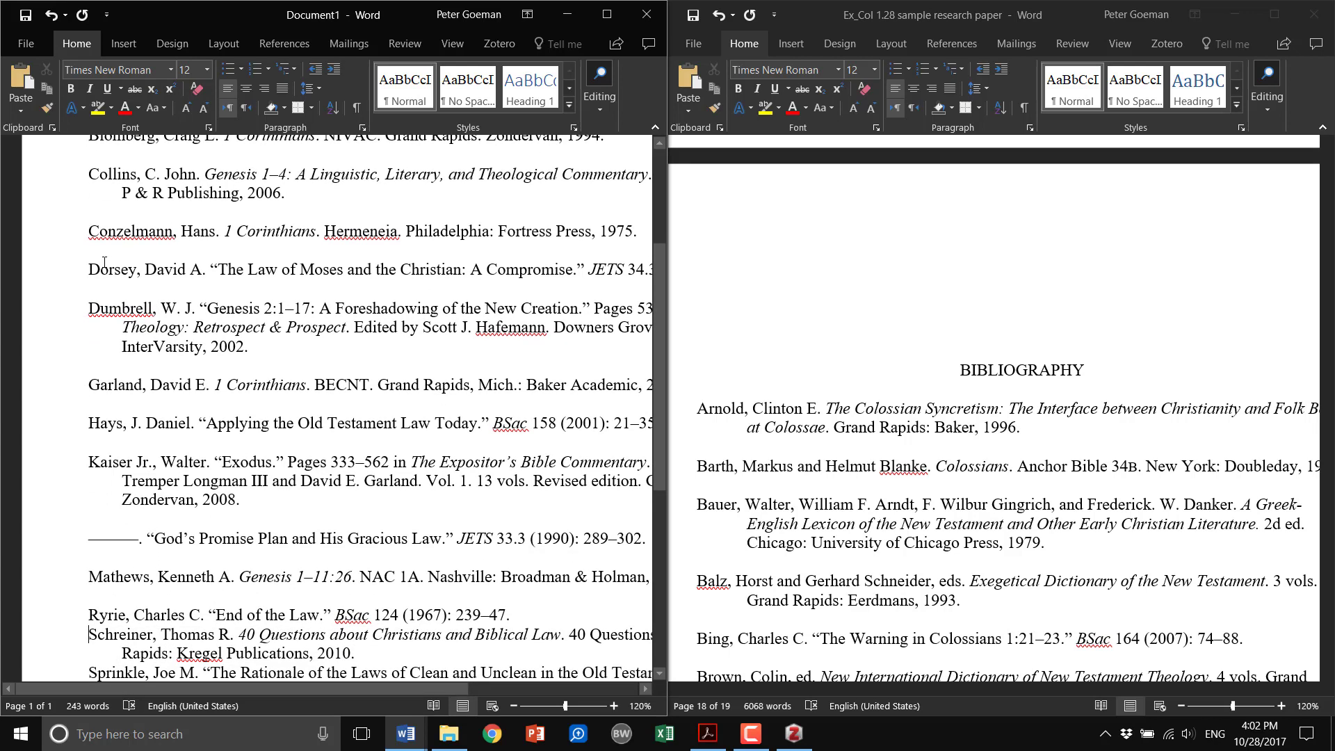
{"action": "key", "text": "Return"}
{"action": "key", "text": "Down"}
{"action": "key", "text": "Down"}
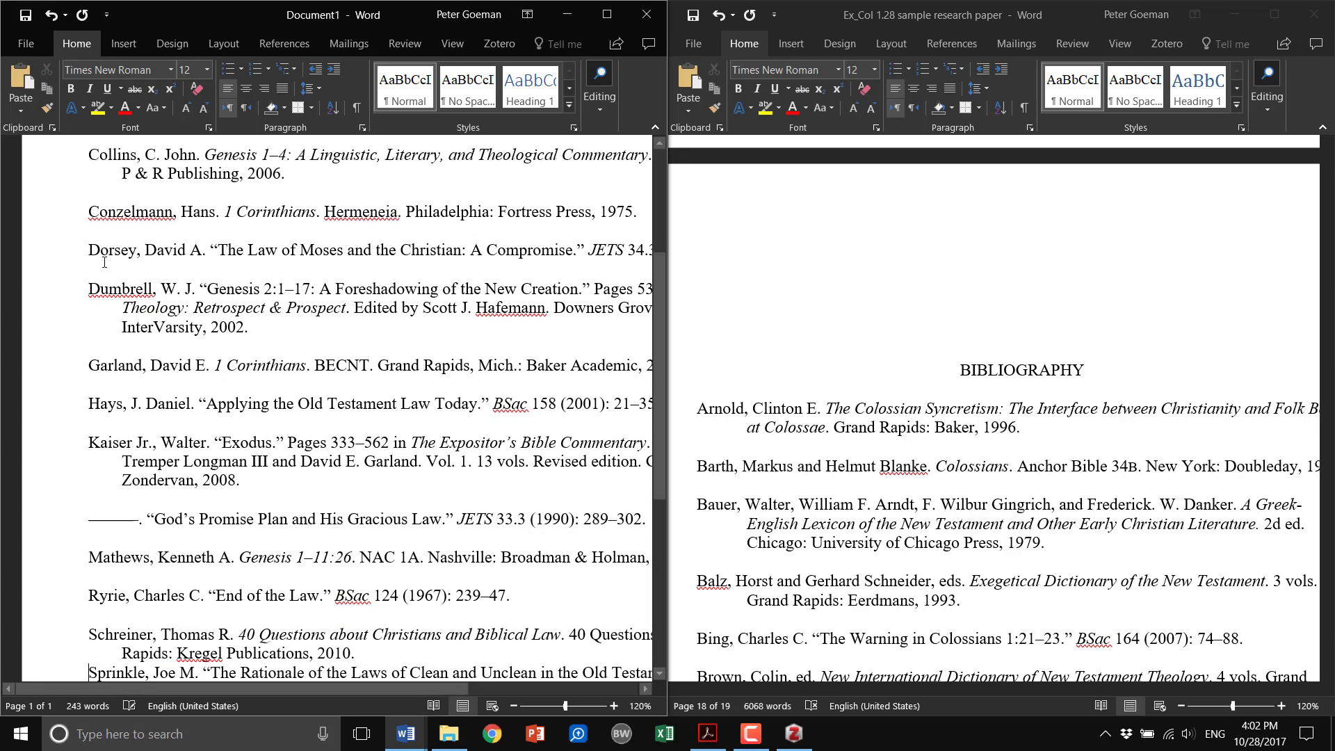
{"action": "key", "text": "Return"}
{"action": "key", "text": "Down"}
{"action": "key", "text": "Down"}
{"action": "key", "text": "Return"}
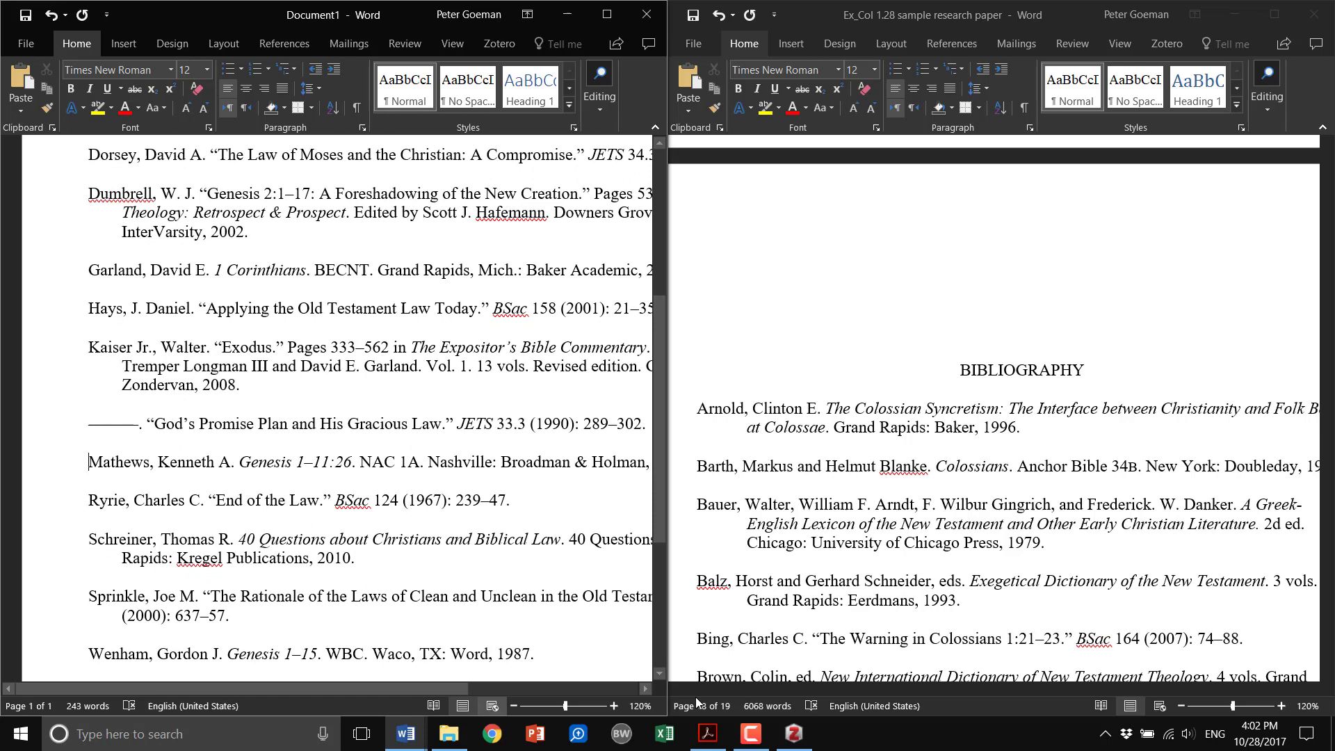
Zoom both the new bibliography and the sample paper to 110%, new one scrolled to the heading
{"action": "left_click", "coordinate": [513, 706]}
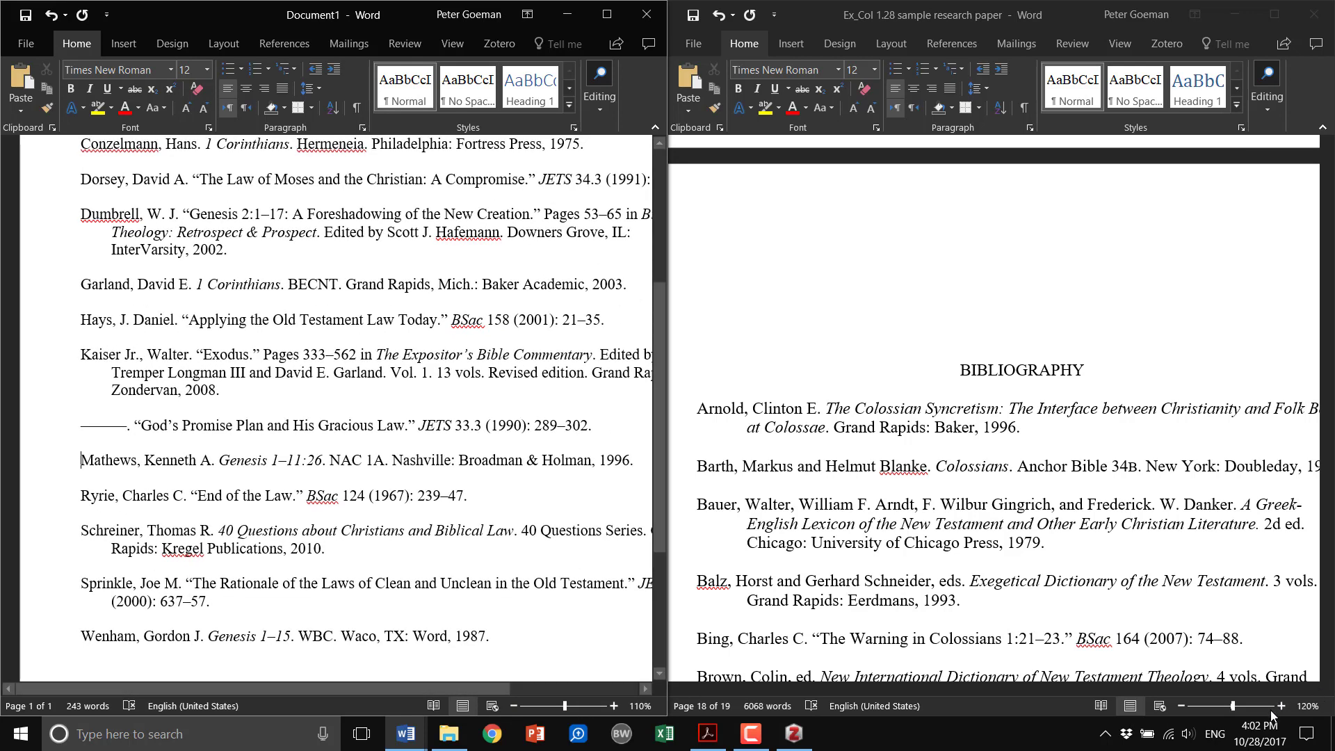
{"action": "left_click", "coordinate": [1179, 707]}
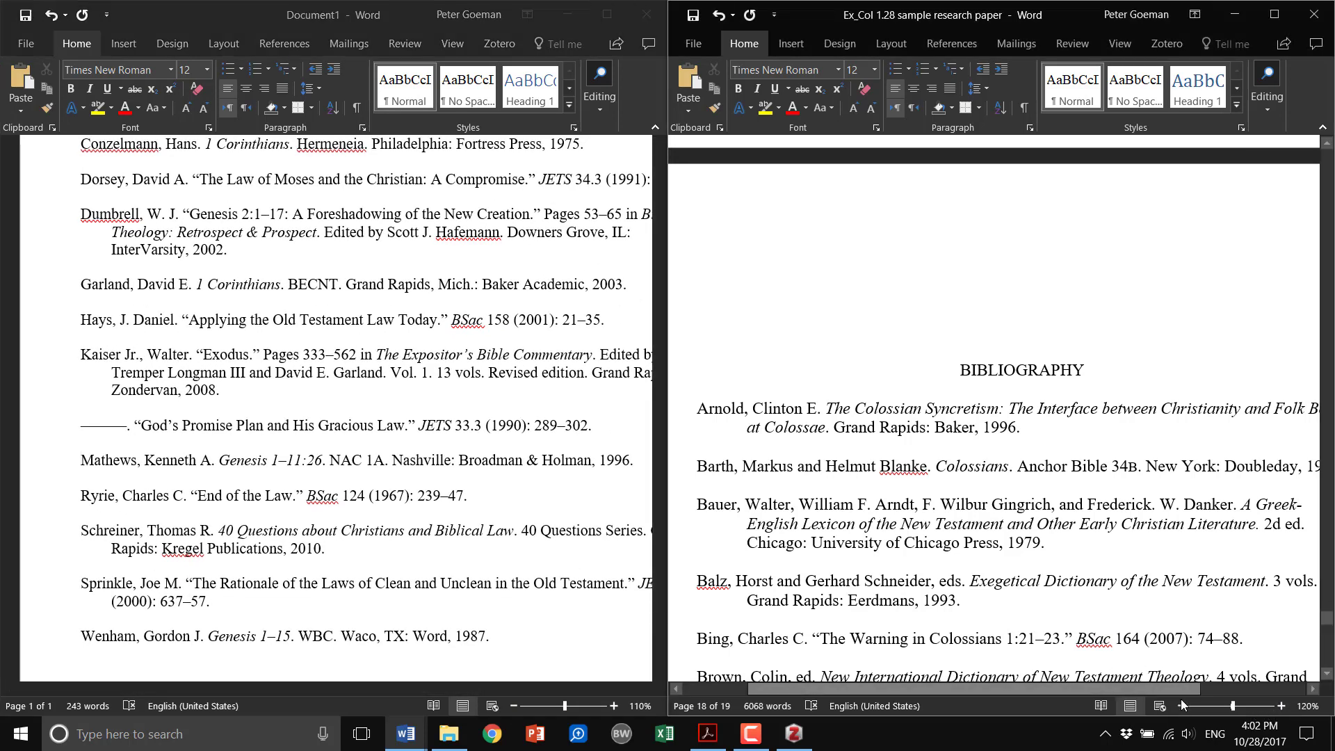
{"action": "left_click", "coordinate": [1181, 705]}
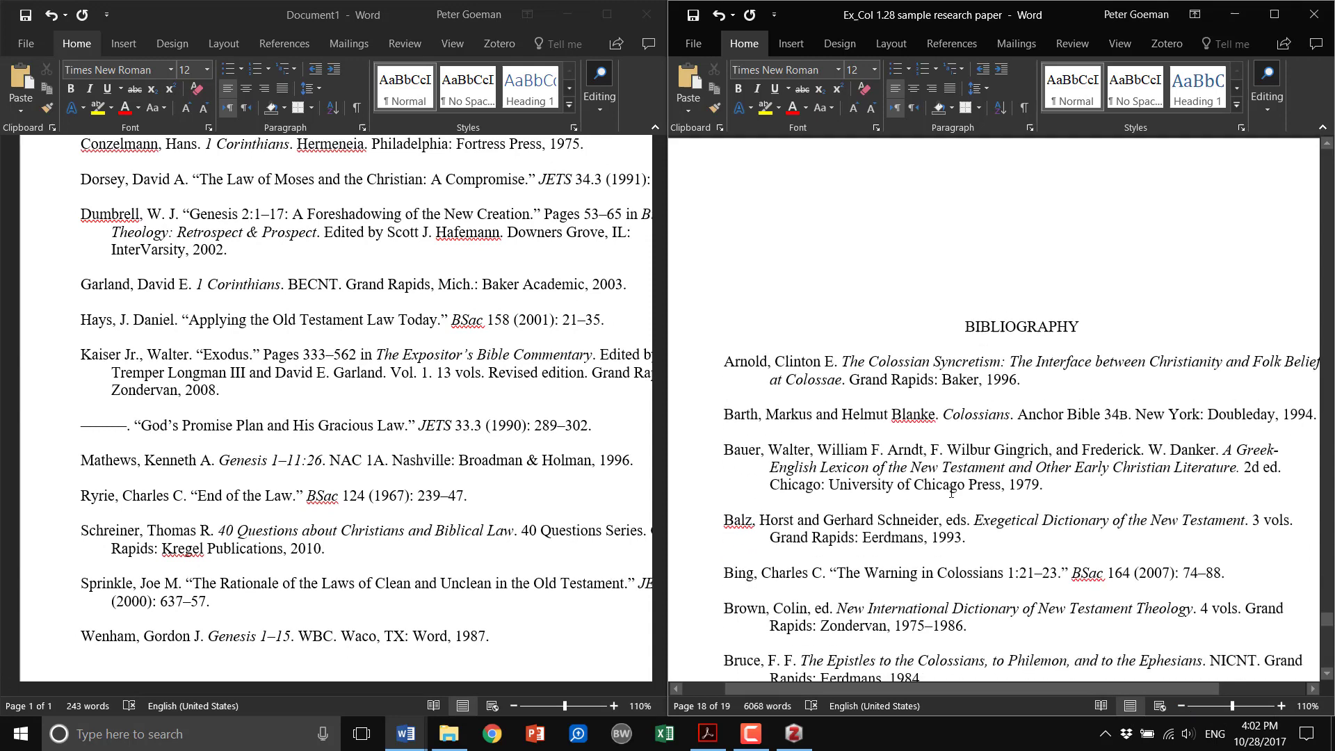
{"action": "left_click", "coordinate": [501, 427]}
{"action": "scroll", "coordinate": [459, 417], "scroll_direction": "up", "scroll_amount": 7}
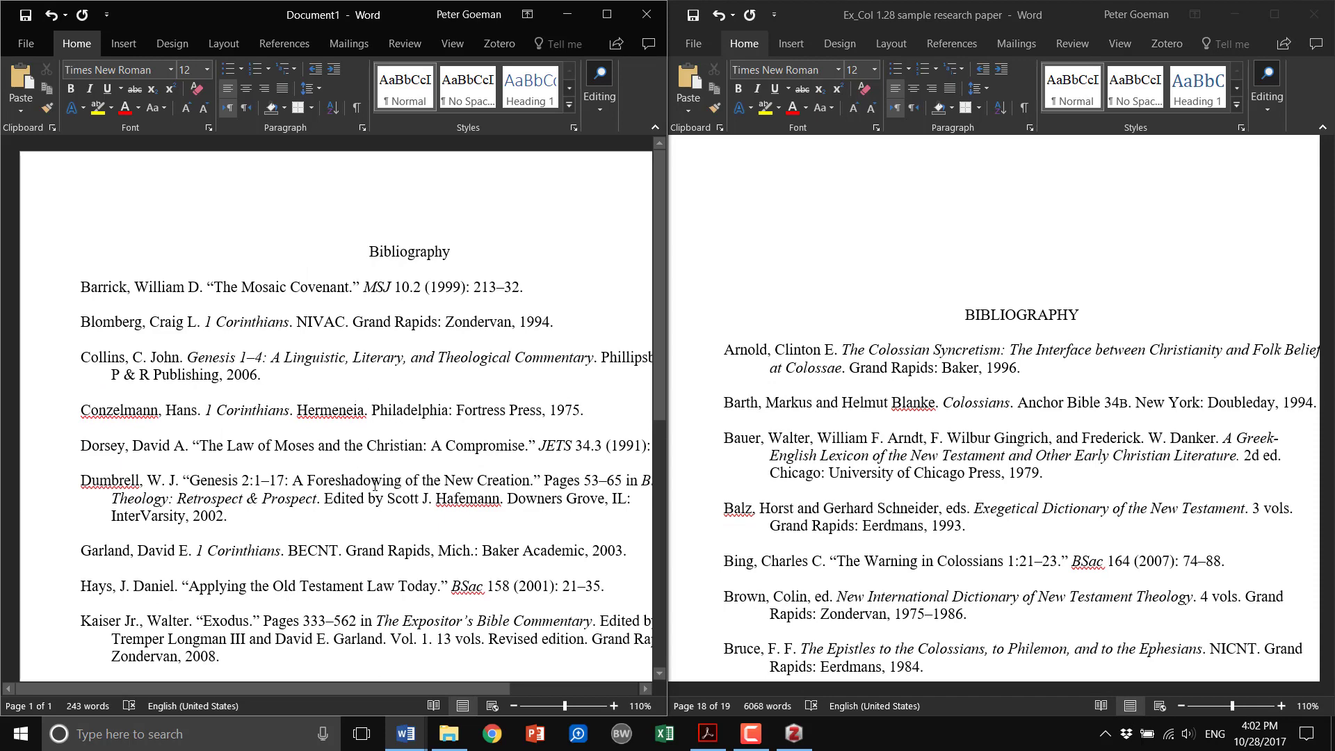
Scroll the sample paper down to the end of its page-17 bibliography
{"action": "left_click_drag", "start_coordinate": [382, 683], "coordinate": [412, 691]}
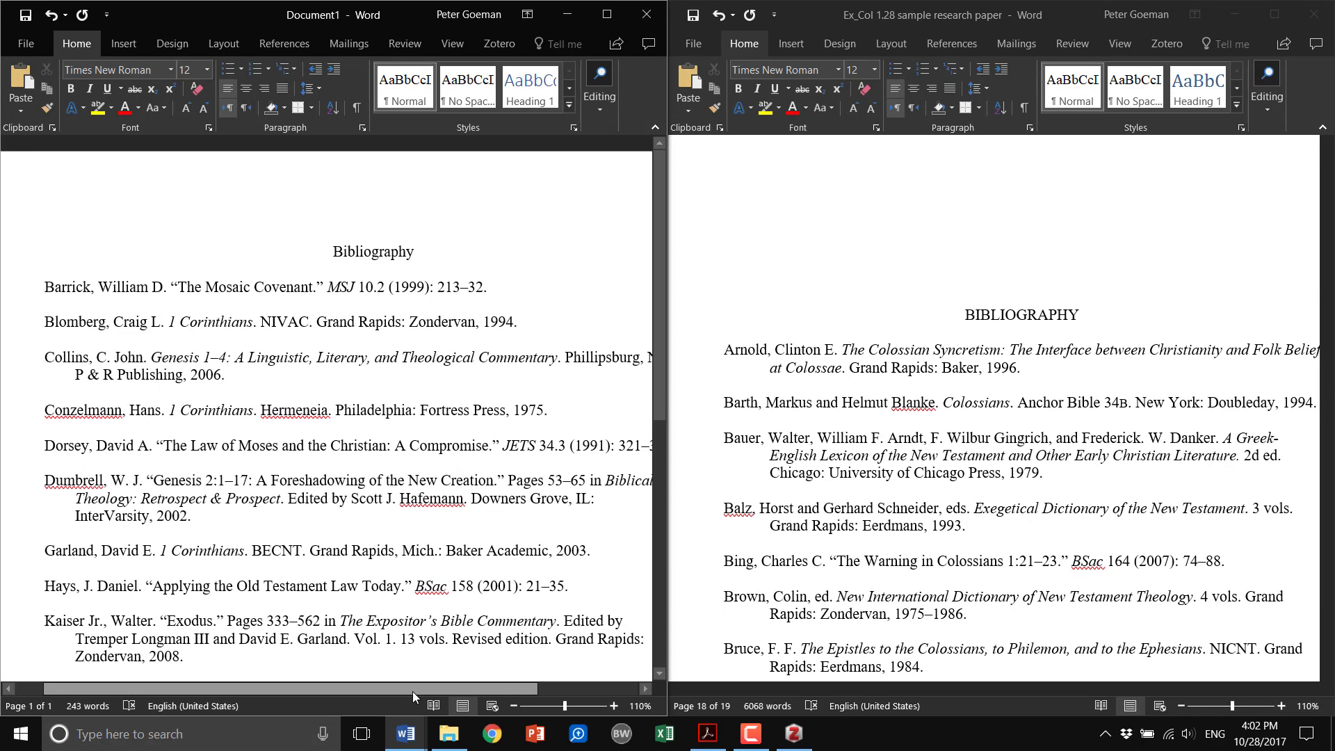
{"action": "left_click", "coordinate": [868, 539]}
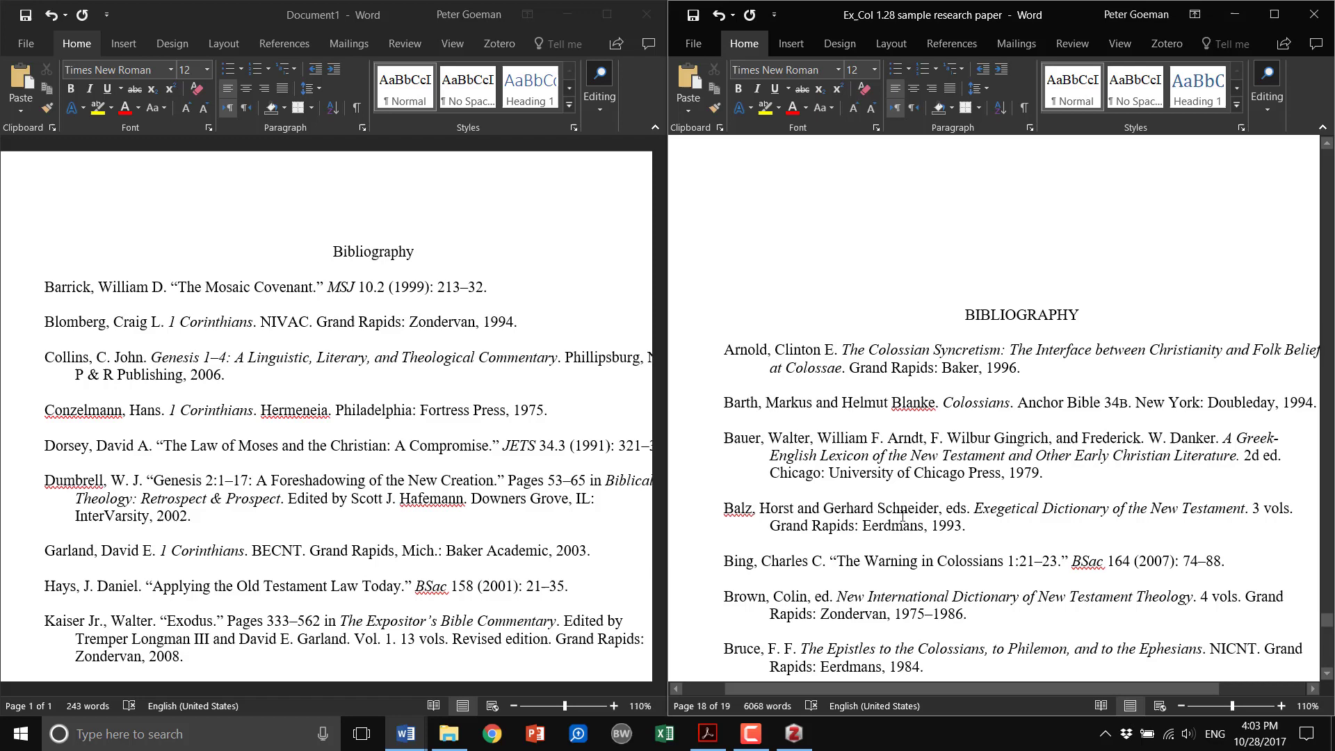
{"action": "scroll", "coordinate": [902, 512], "scroll_direction": "down", "scroll_amount": 3}
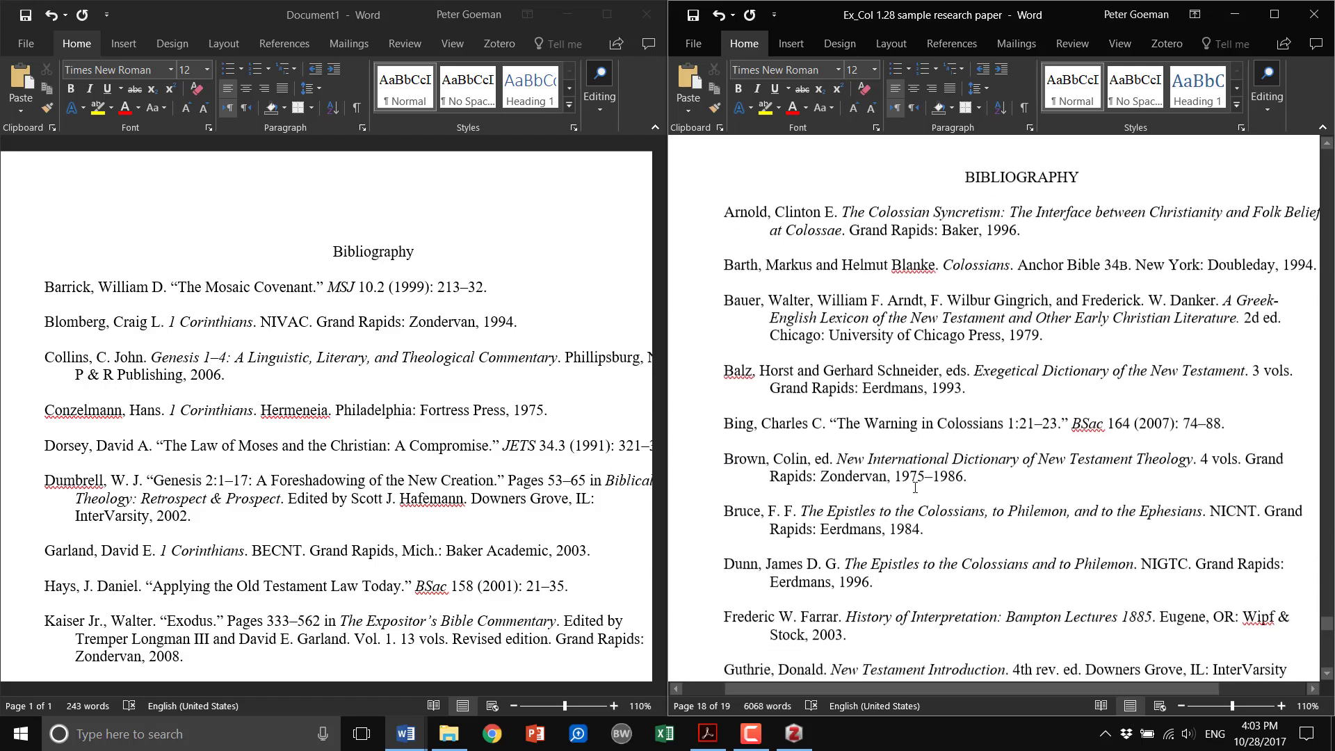
{"action": "scroll", "coordinate": [903, 411], "scroll_direction": "down", "scroll_amount": 1}
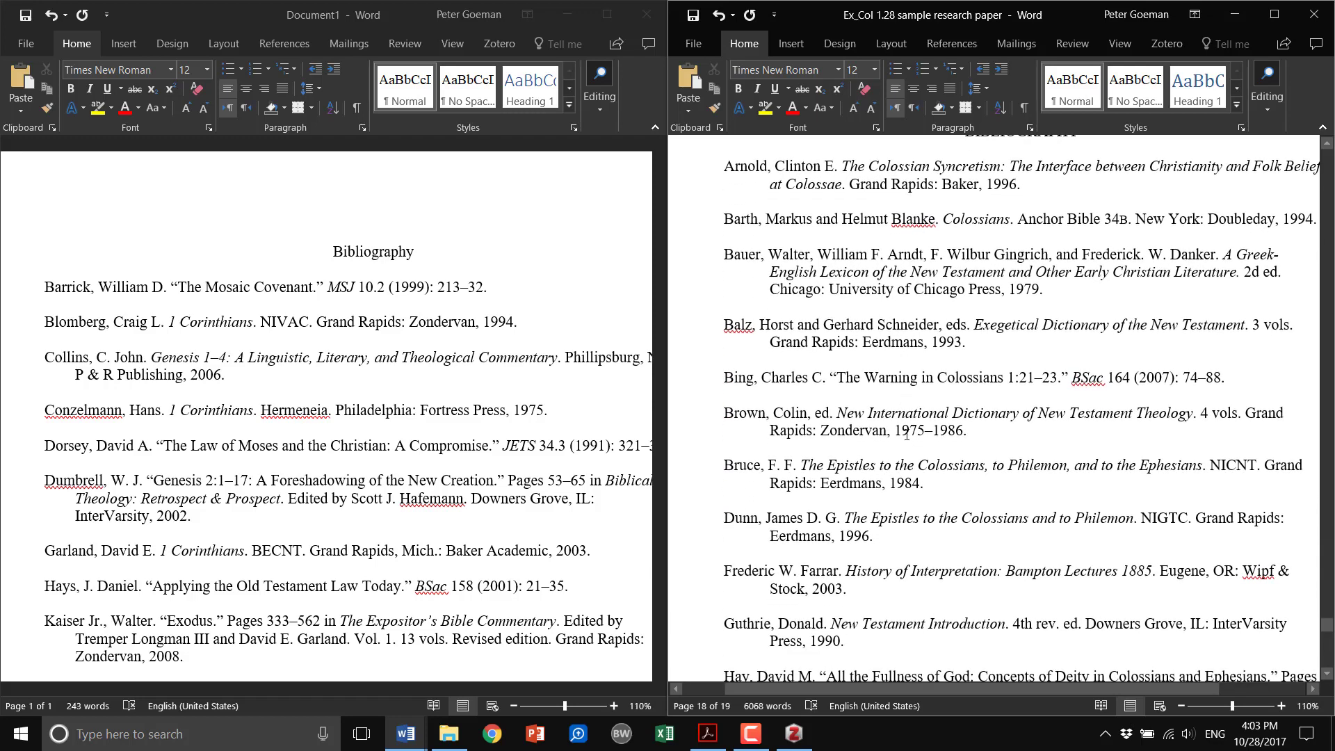
{"action": "scroll", "coordinate": [898, 425], "scroll_direction": "down", "scroll_amount": 4}
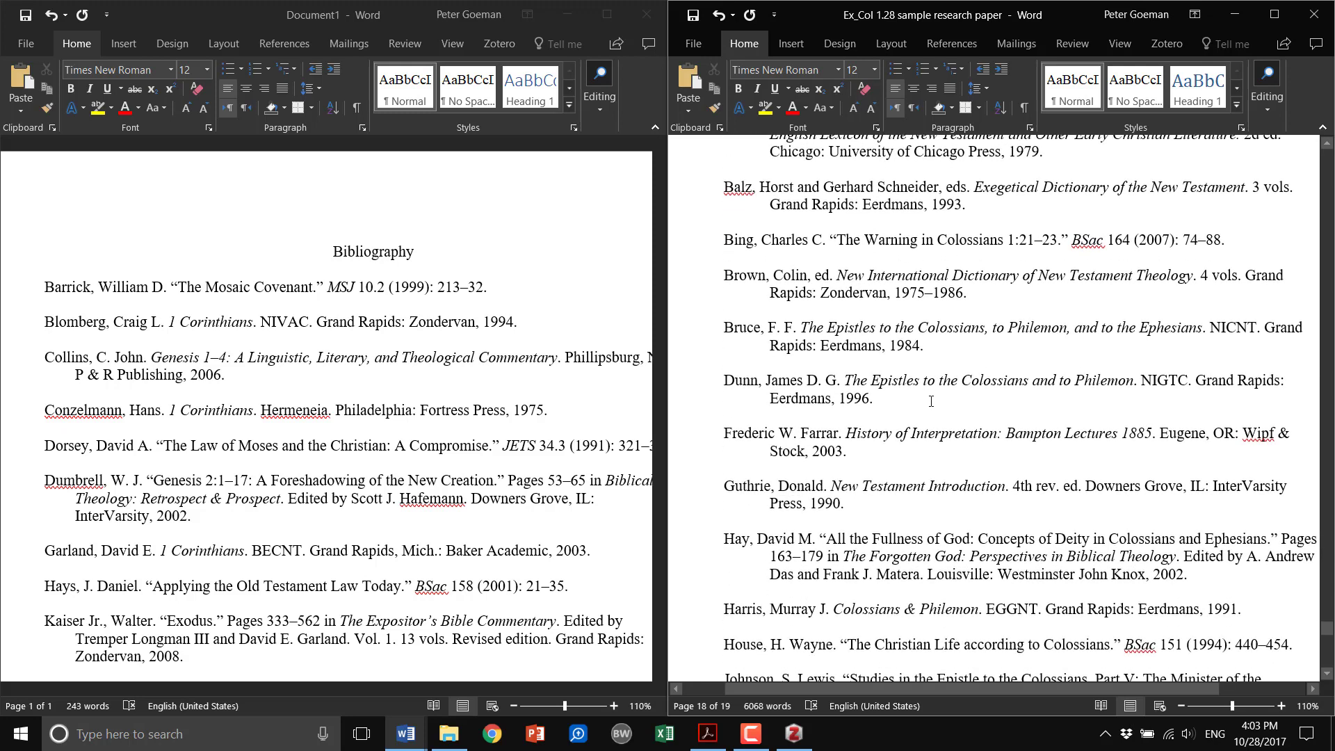
{"action": "scroll", "coordinate": [931, 403], "scroll_direction": "down", "scroll_amount": 3}
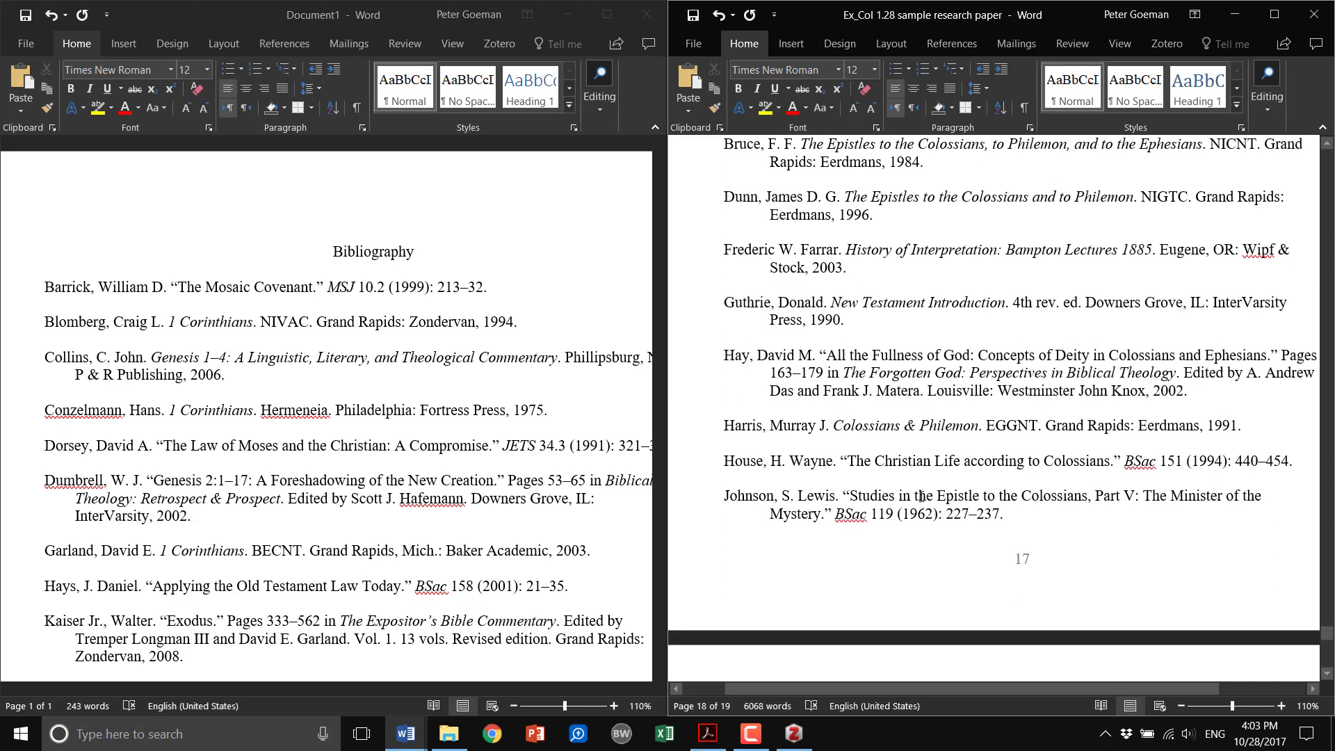
{"action": "mouse_move", "coordinate": [1011, 686]}
{"action": "left_mouse_down"}
{"action": "mouse_move", "coordinate": [1036, 686]}
{"action": "mouse_move", "coordinate": [1024, 687]}
{"action": "left_mouse_up"}
Scroll the new bibliography down to its final entries, ending with Wenham's Genesis 1–15
{"action": "left_click", "coordinate": [464, 447]}
{"action": "scroll", "coordinate": [485, 446], "scroll_direction": "down", "scroll_amount": 7}
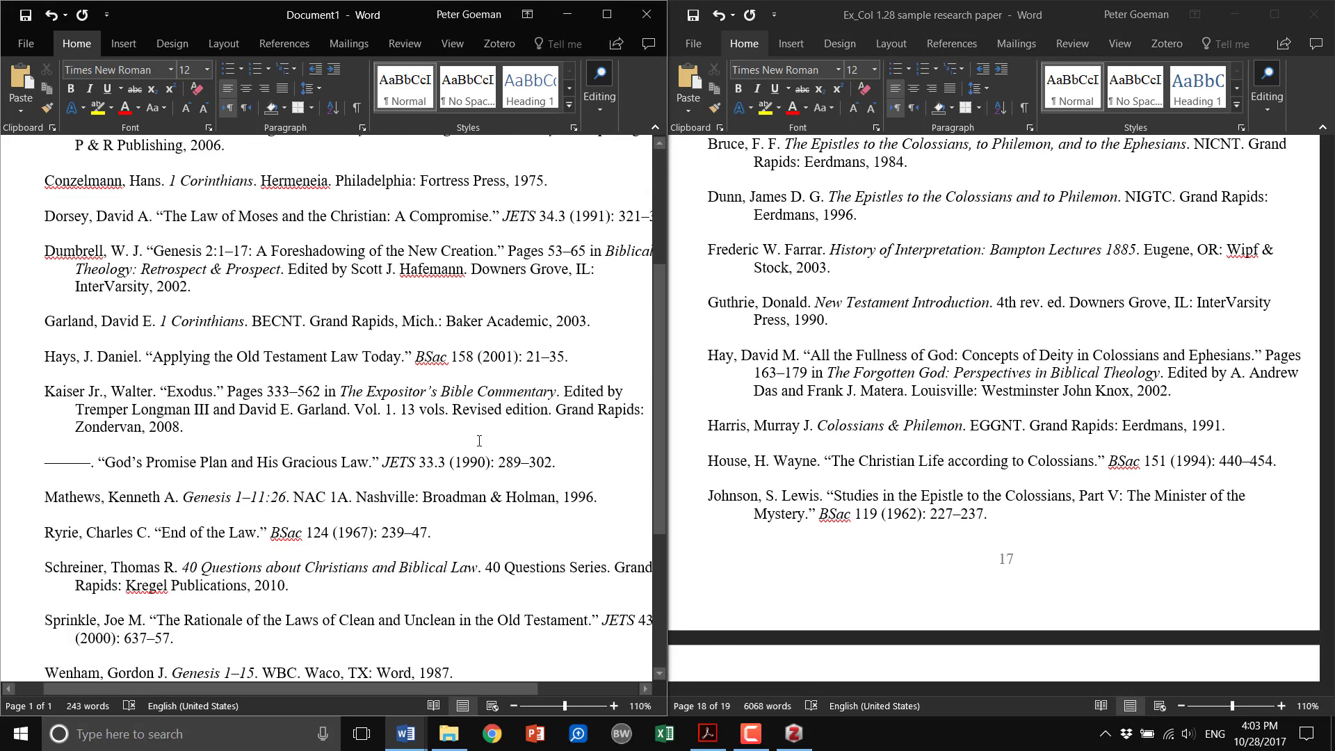
{"action": "scroll", "coordinate": [483, 447], "scroll_direction": "down", "scroll_amount": 2}
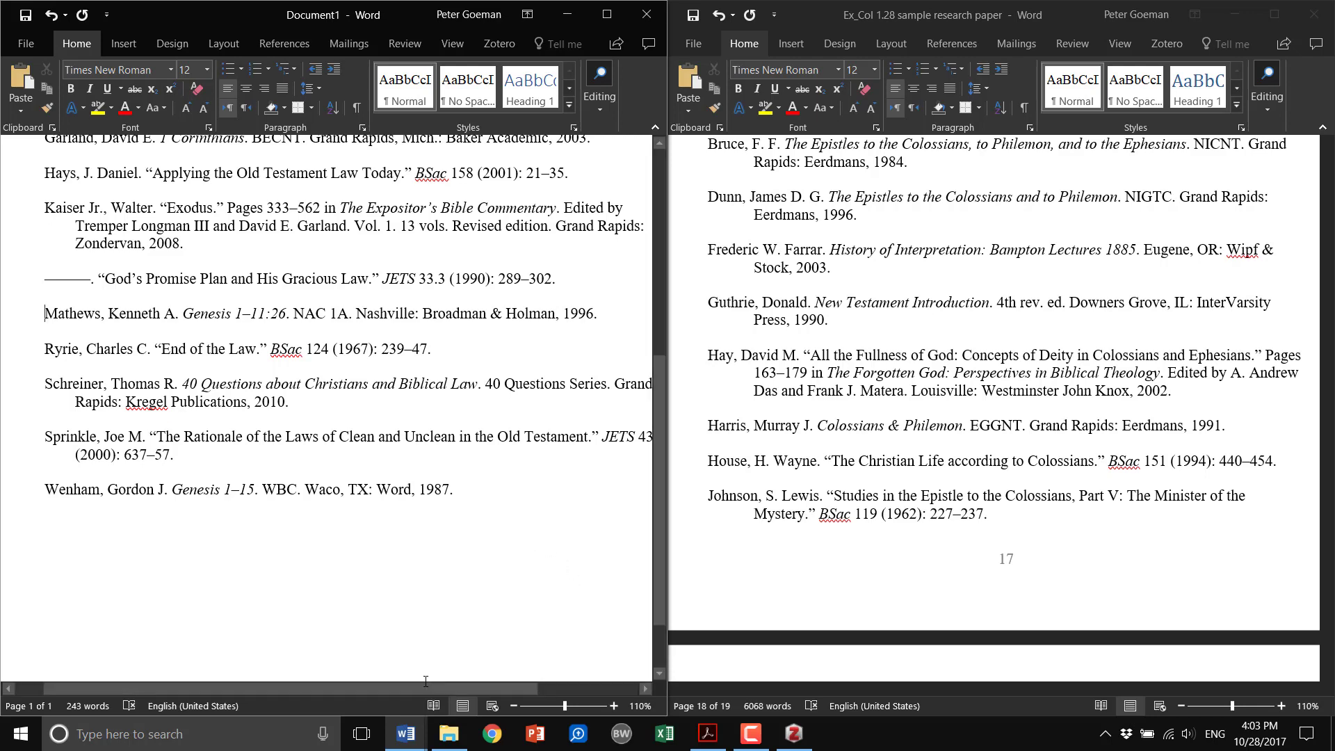
{"action": "left_click_drag", "start_coordinate": [428, 691], "coordinate": [467, 699]}
{"action": "left_click", "coordinate": [1031, 469]}
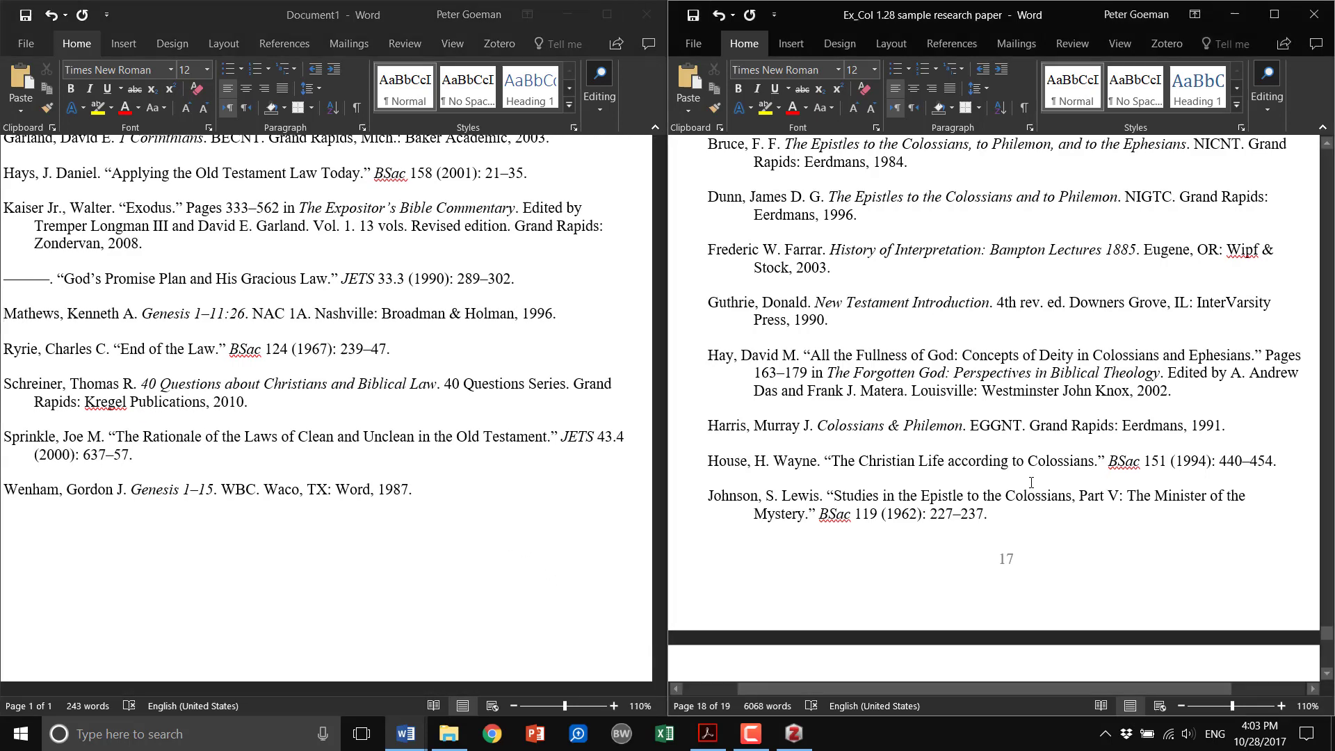
Scroll the sample paper down through its page 18
{"action": "scroll", "coordinate": [1031, 469], "scroll_direction": "down", "scroll_amount": 9}
{"action": "scroll", "coordinate": [1031, 469], "scroll_direction": "down", "scroll_amount": 1}
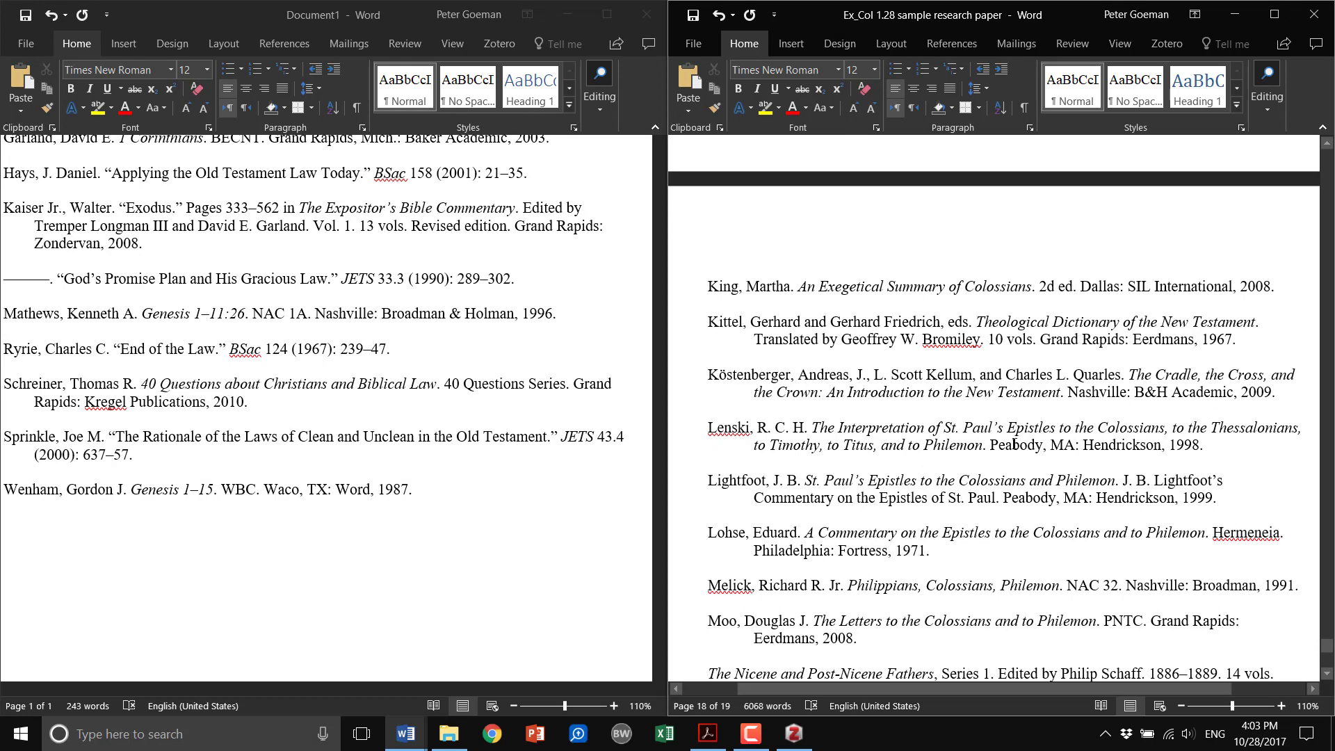
{"action": "scroll", "coordinate": [1015, 444], "scroll_direction": "down", "scroll_amount": 1}
{"action": "scroll", "coordinate": [994, 442], "scroll_direction": "down", "scroll_amount": 3}
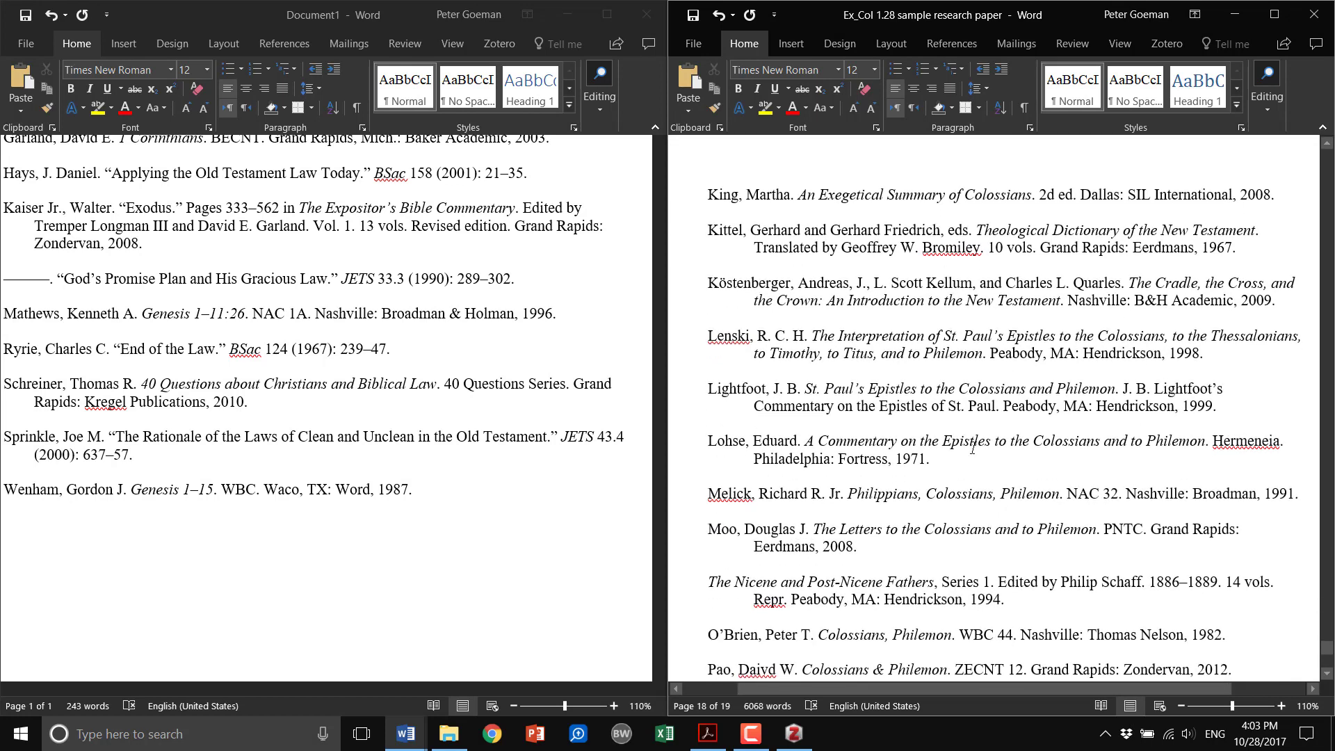
{"action": "scroll", "coordinate": [944, 476], "scroll_direction": "down", "scroll_amount": 1}
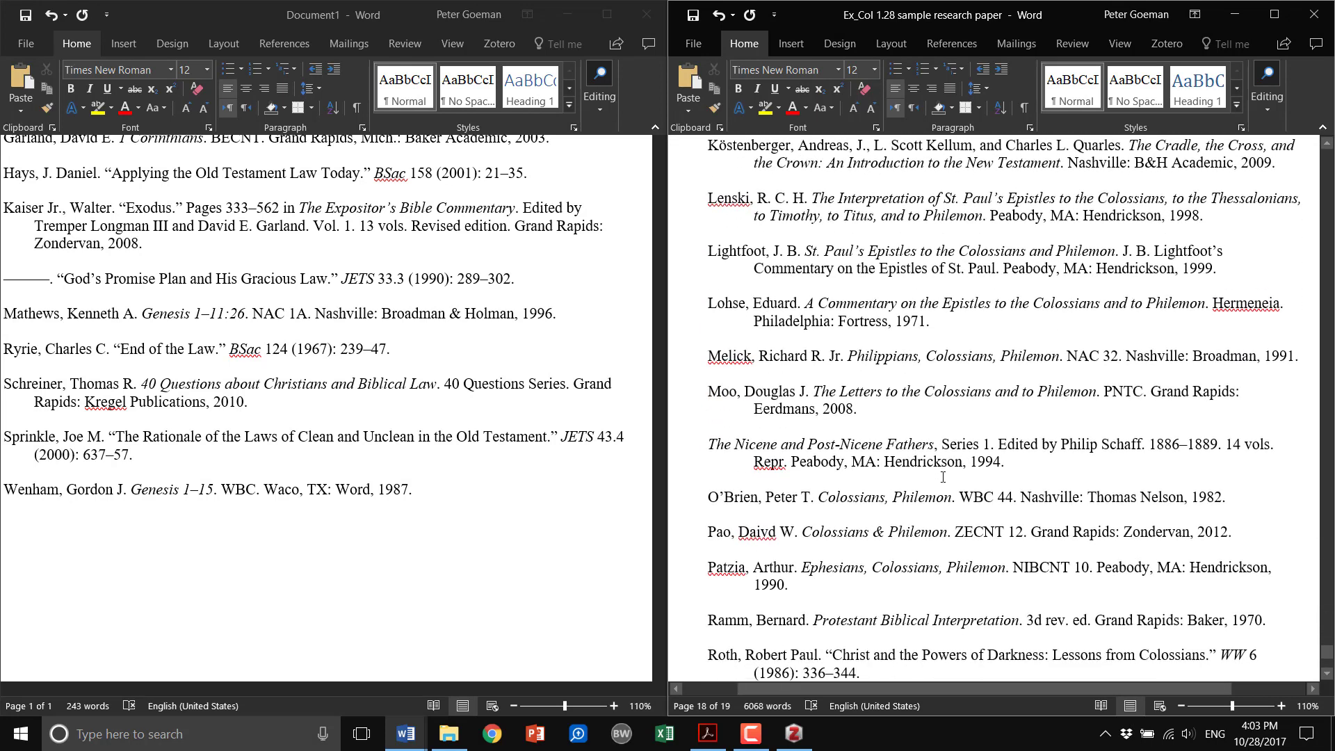
{"action": "scroll", "coordinate": [939, 476], "scroll_direction": "down", "scroll_amount": 3}
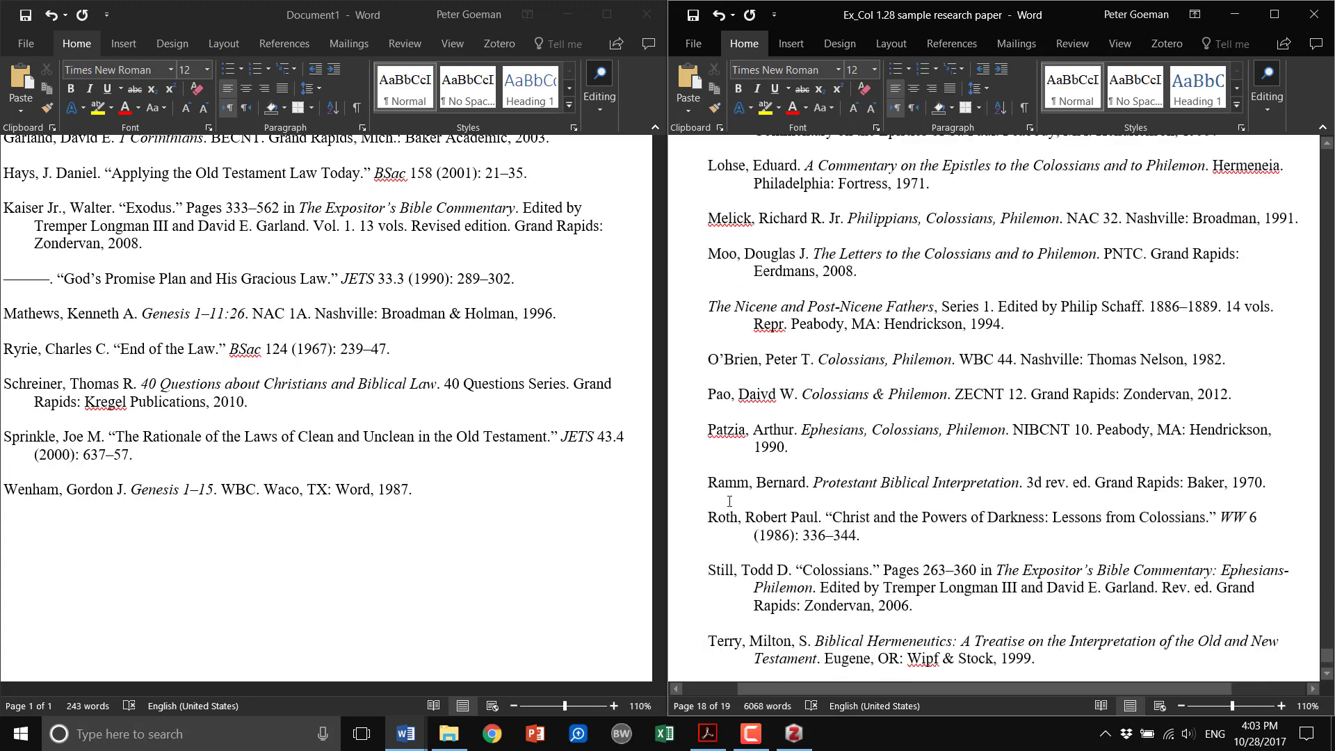
Return the new bibliography to its heading and scroll the sample paper up to its concluding text
{"action": "left_click", "coordinate": [326, 479]}
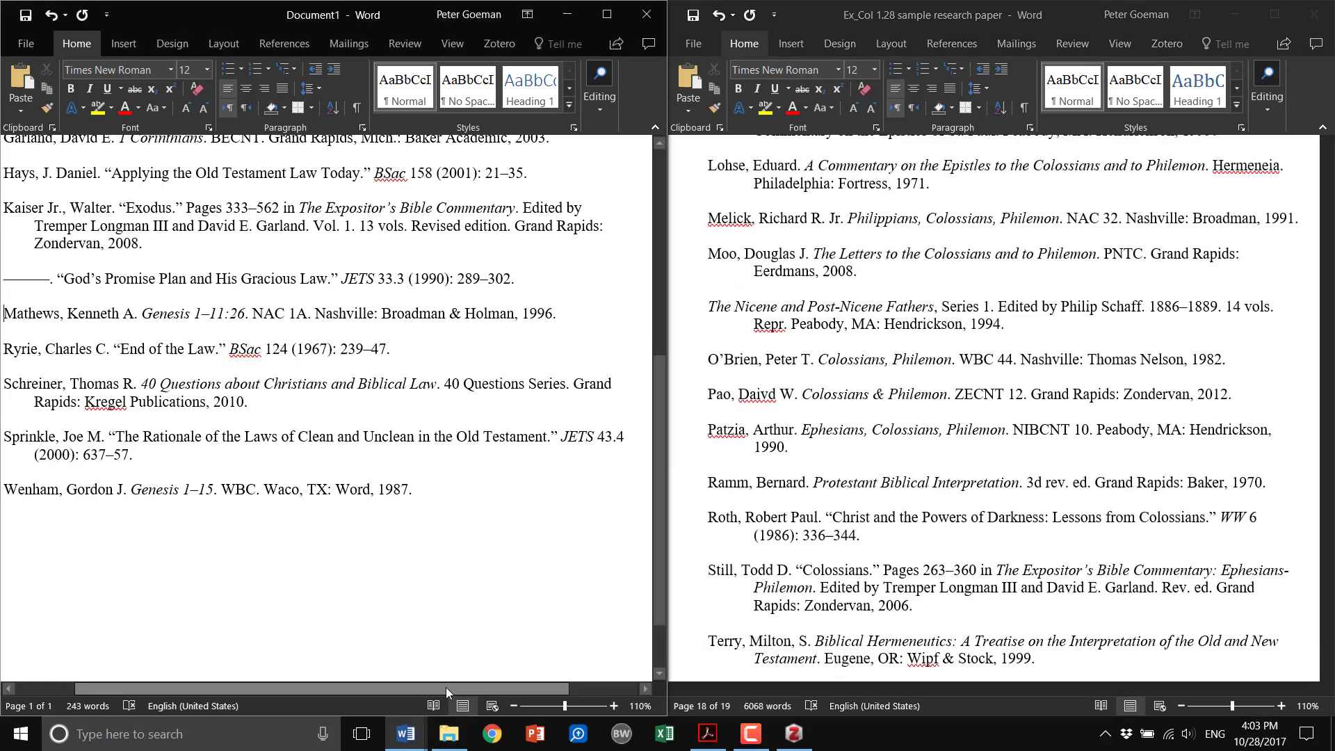
{"action": "mouse_move", "coordinate": [445, 687]}
{"action": "left_mouse_down"}
{"action": "mouse_move", "coordinate": [407, 692]}
{"action": "mouse_move", "coordinate": [458, 688]}
{"action": "left_mouse_up"}
{"action": "scroll", "coordinate": [422, 586], "scroll_direction": "down", "scroll_amount": 2}
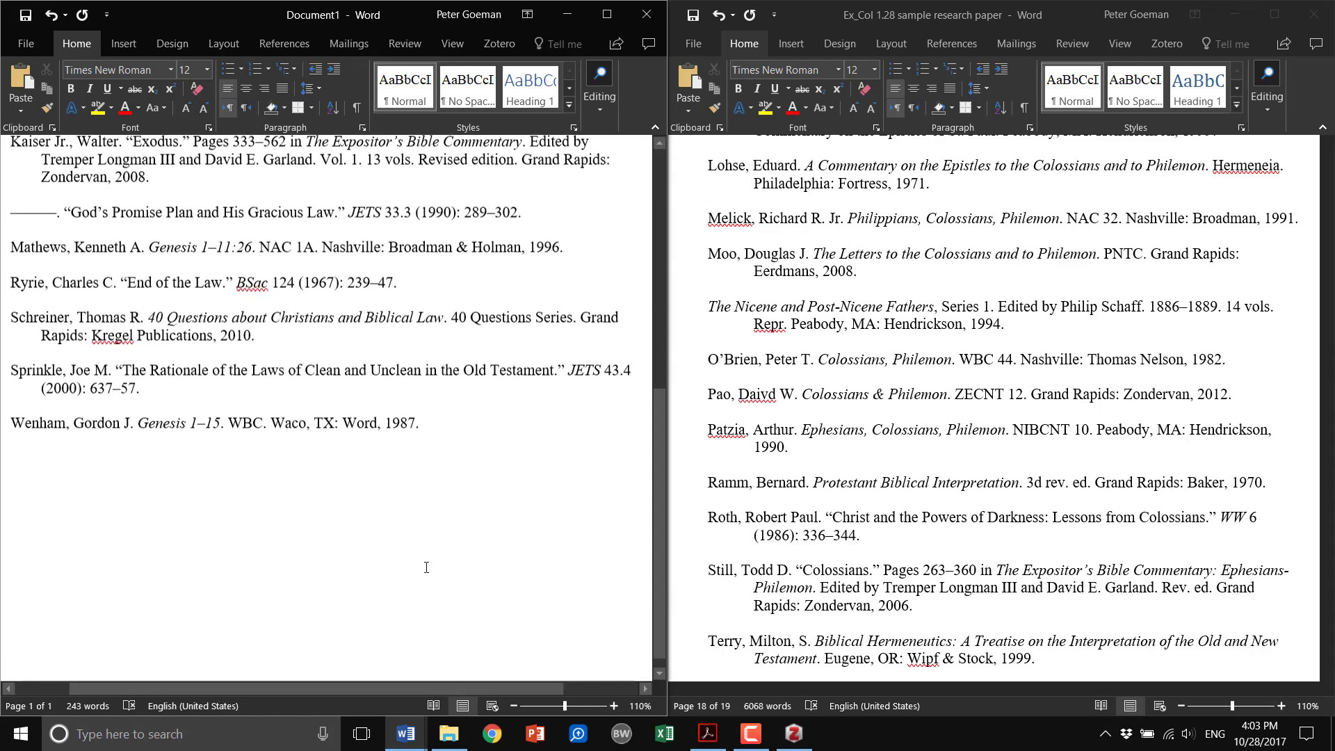
{"action": "left_click", "coordinate": [821, 593]}
{"action": "scroll", "coordinate": [826, 577], "scroll_direction": "down", "scroll_amount": 4}
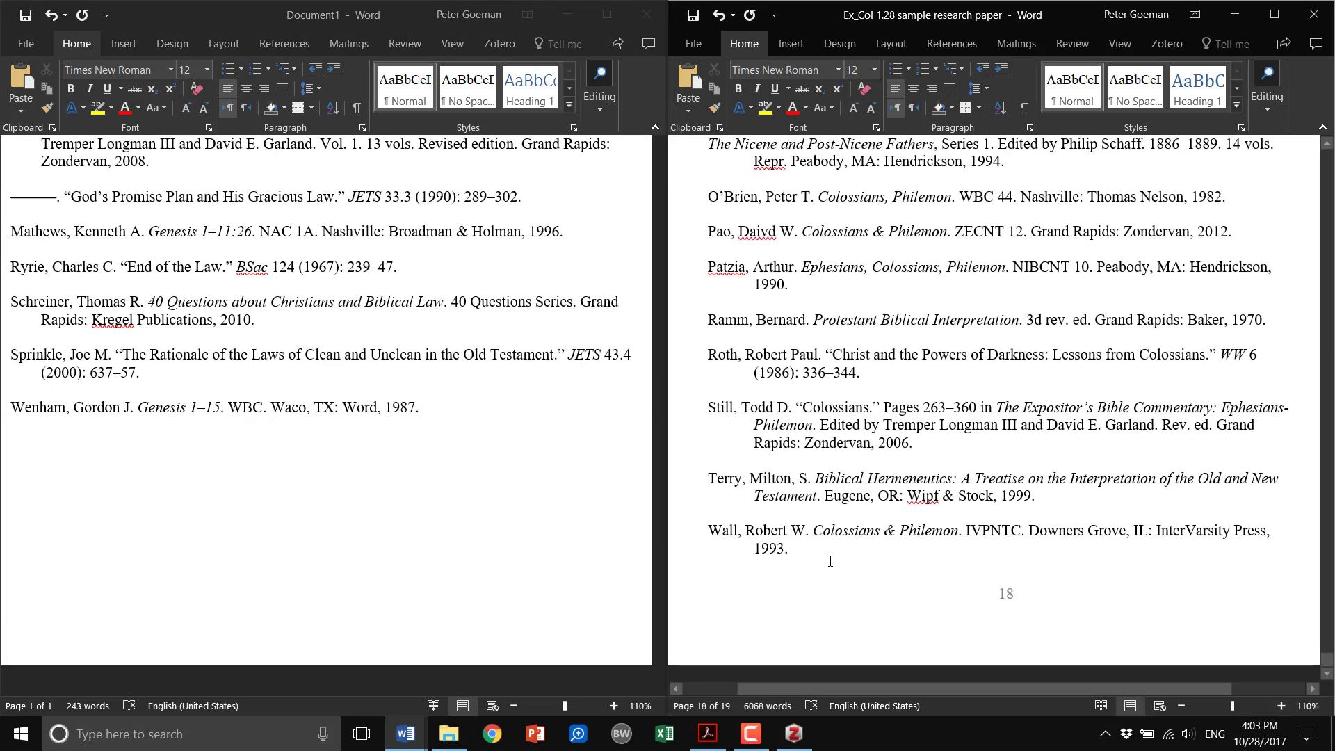
{"action": "left_click", "coordinate": [477, 517]}
{"action": "scroll", "coordinate": [486, 498], "scroll_direction": "up", "scroll_amount": 12}
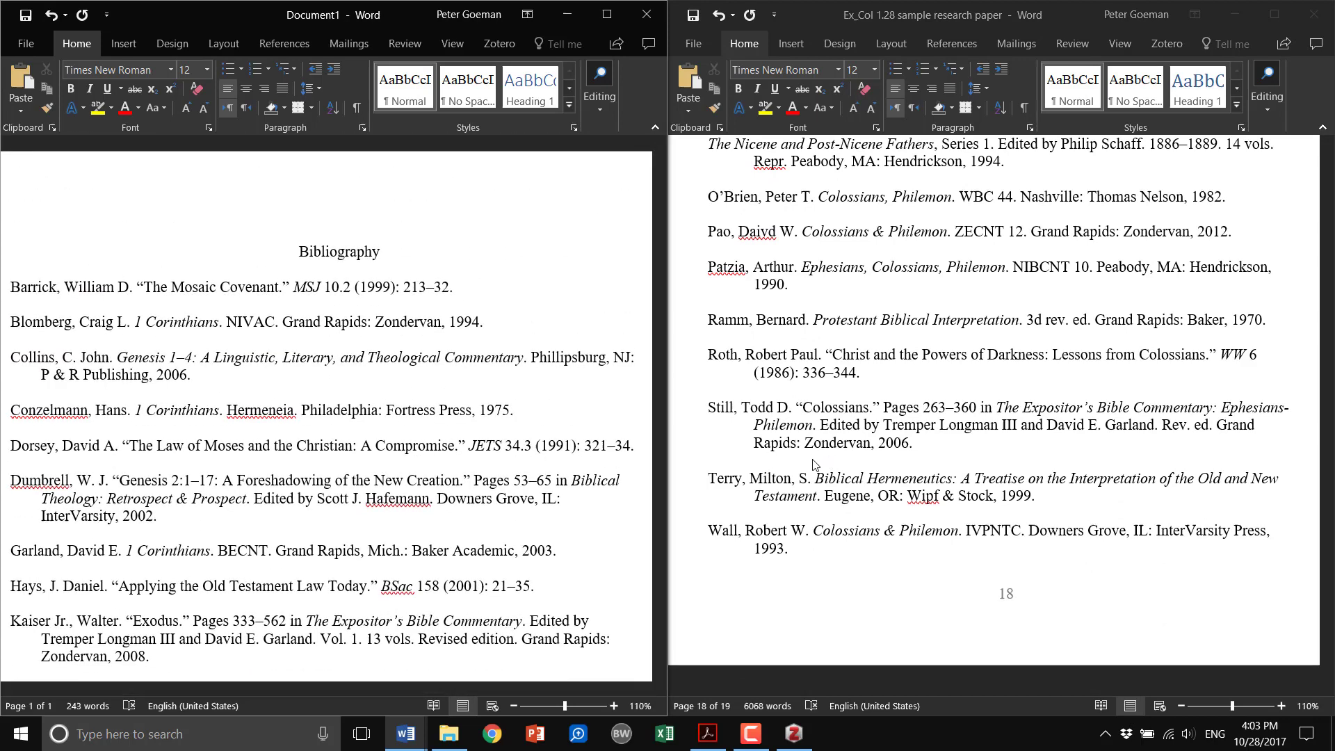
{"action": "left_click_drag", "start_coordinate": [518, 685], "coordinate": [462, 682]}
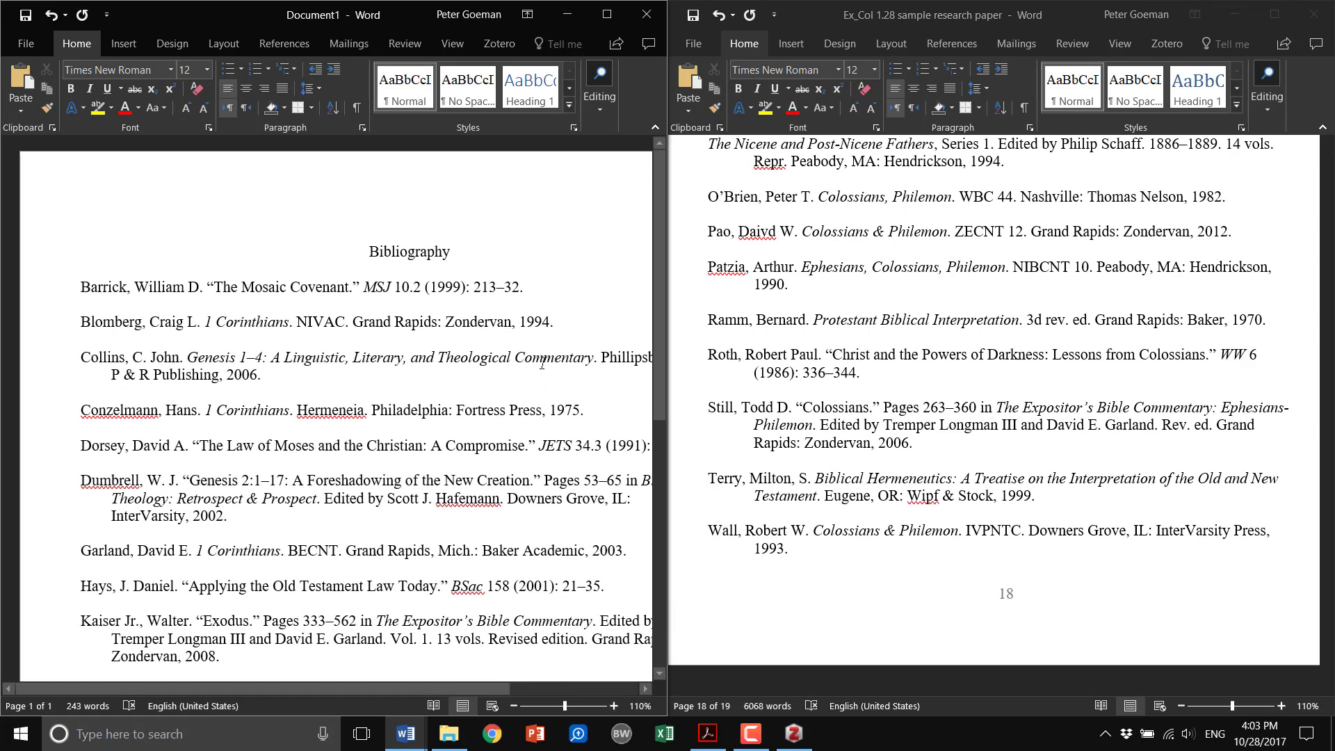
{"action": "left_click", "coordinate": [862, 289]}
{"action": "scroll", "coordinate": [862, 289], "scroll_direction": "up", "scroll_amount": 10}
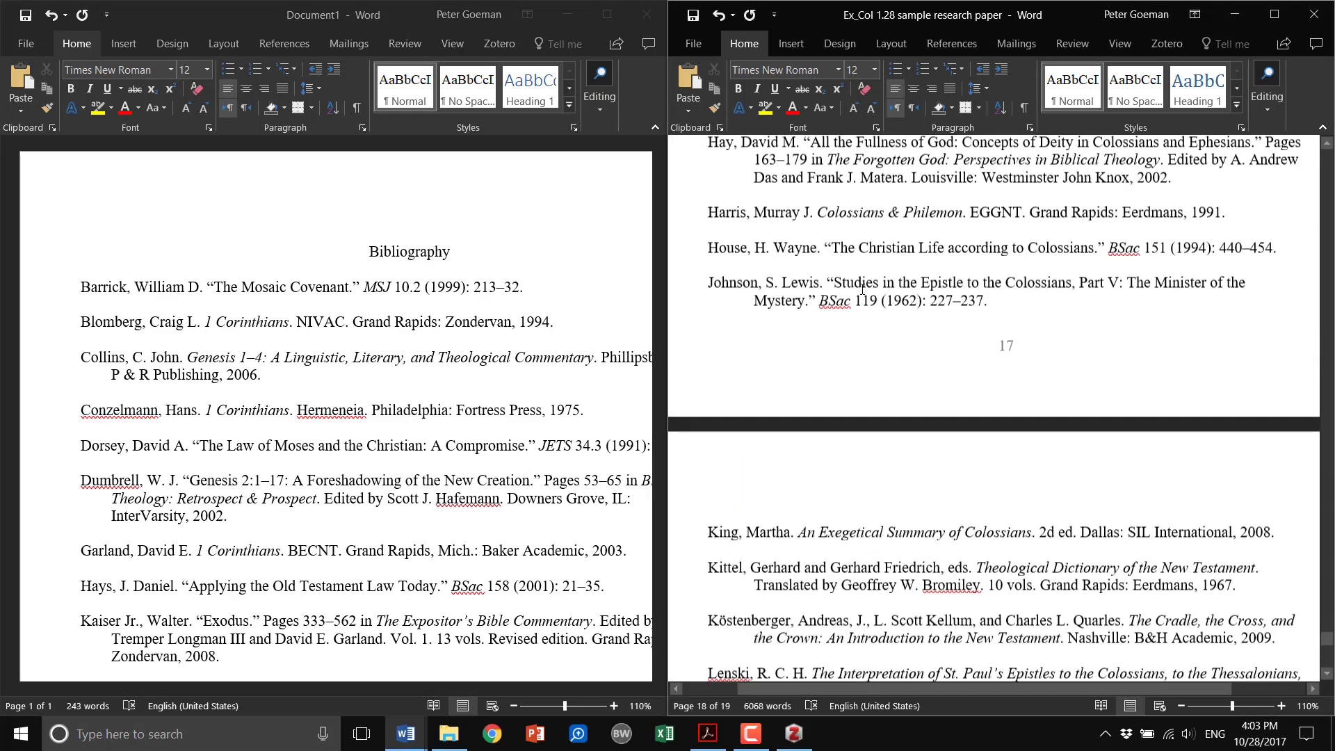
{"action": "scroll", "coordinate": [862, 289], "scroll_direction": "up", "scroll_amount": 20}
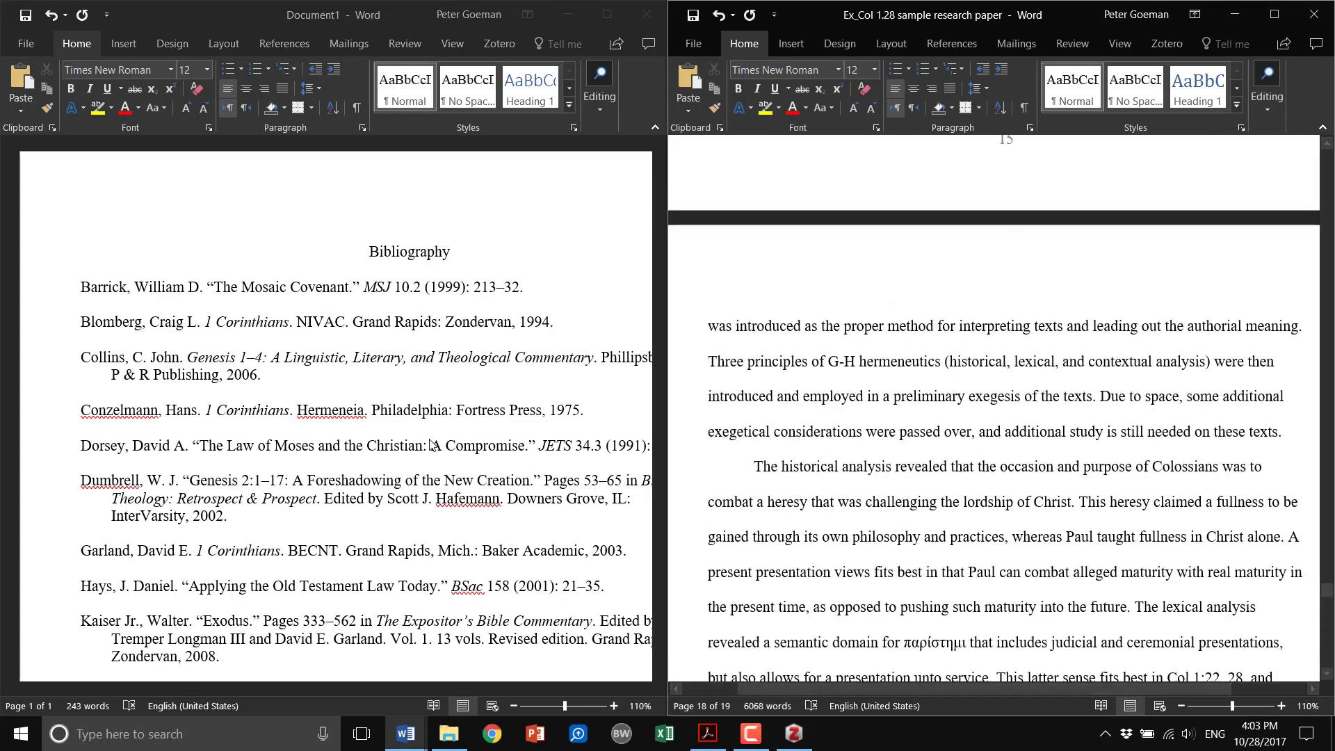